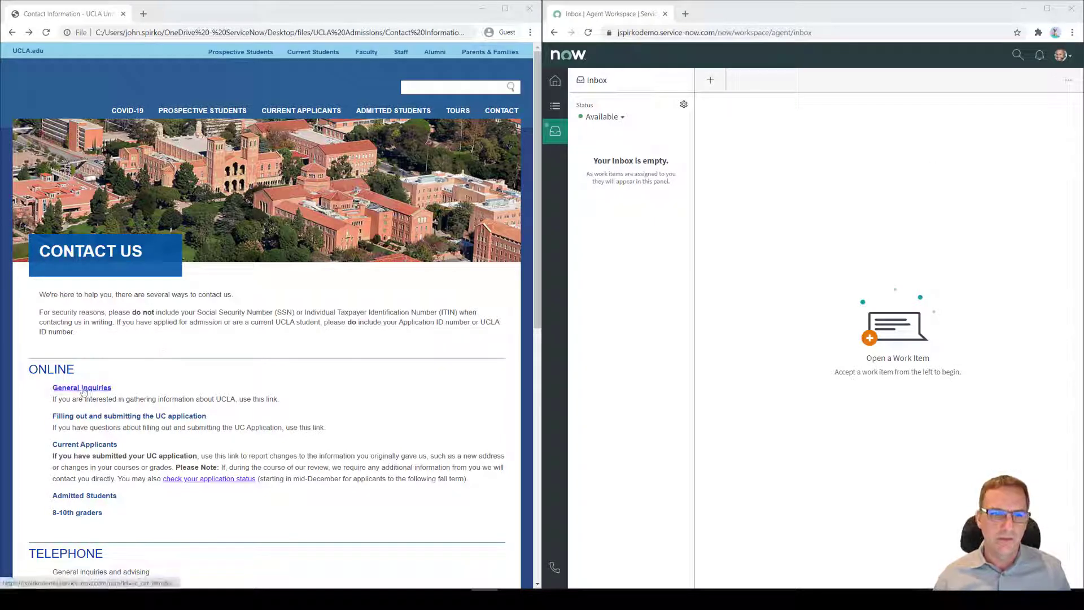
Open the General Inquiries link, return to the UCLA contact page, and reopen the Create Admissions Case form.
{"action": "left_click", "coordinate": [83, 388]}
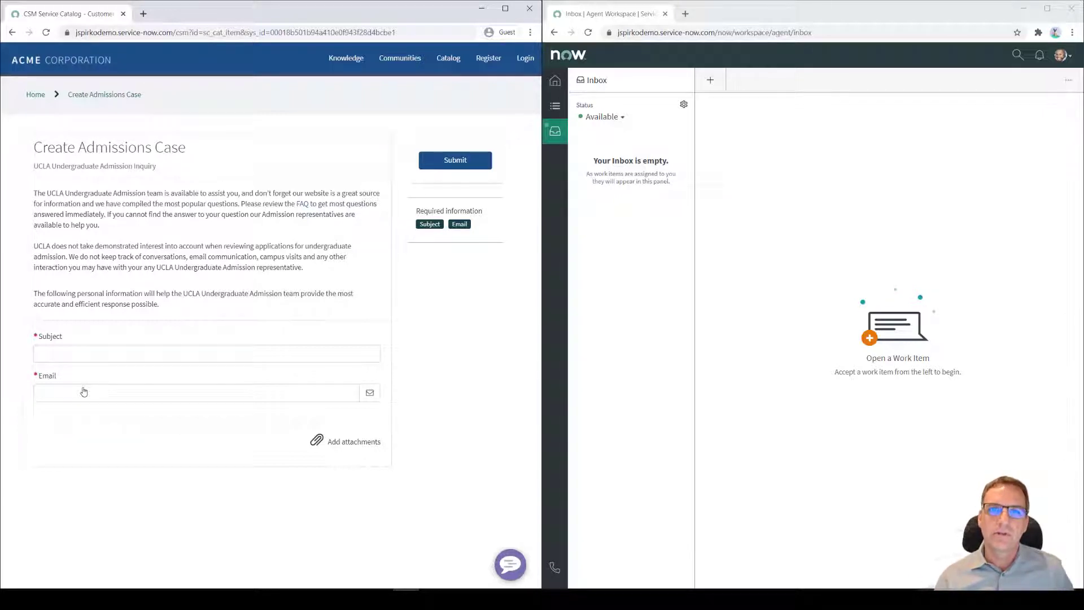
{"action": "left_click", "coordinate": [14, 34]}
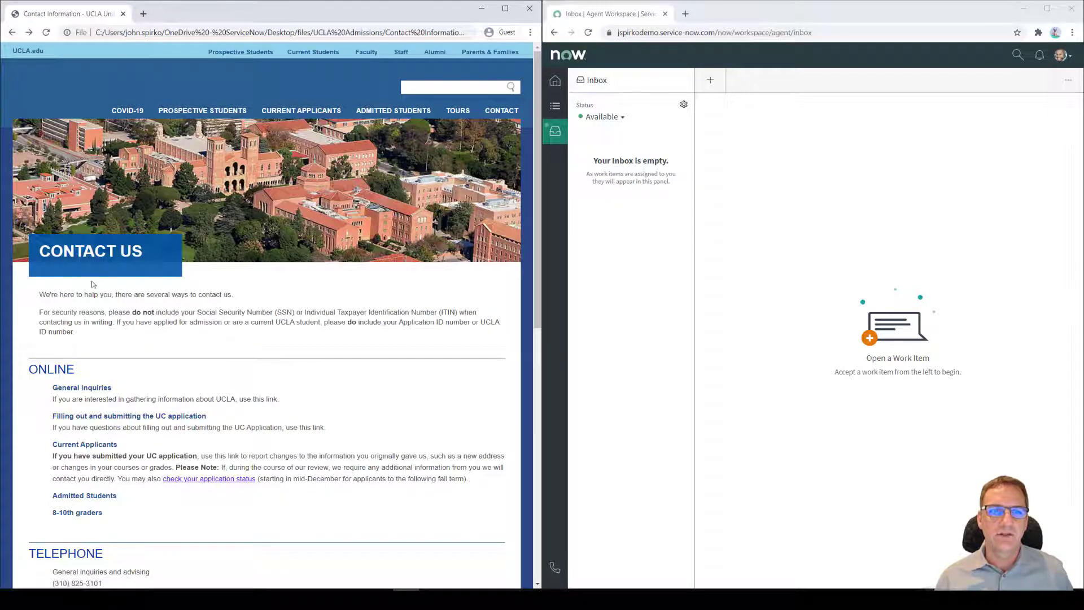
{"action": "left_click", "coordinate": [85, 389]}
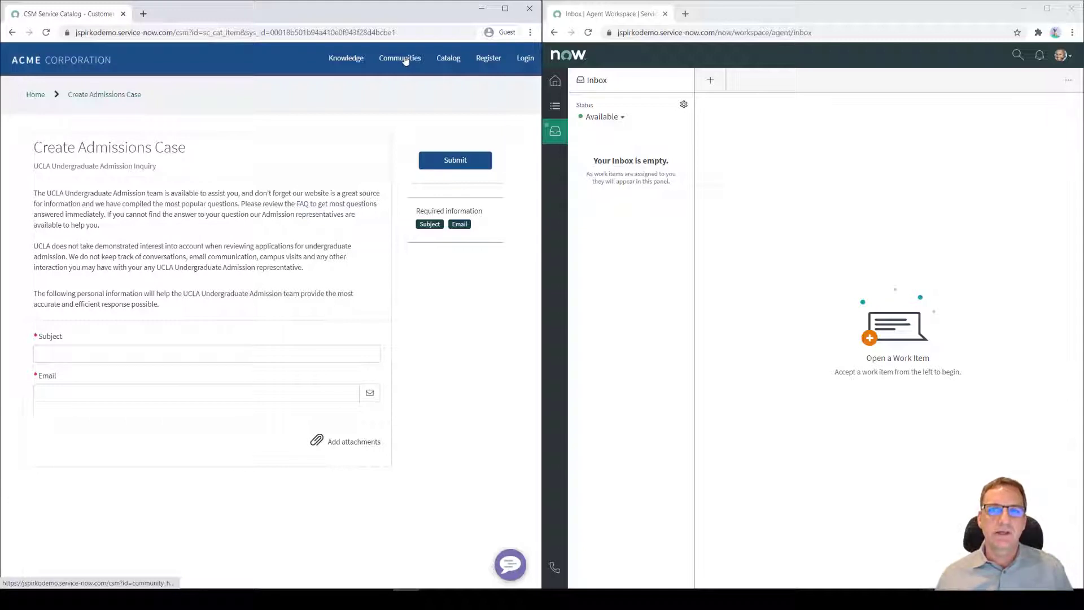
{"action": "left_click", "coordinate": [406, 61]}
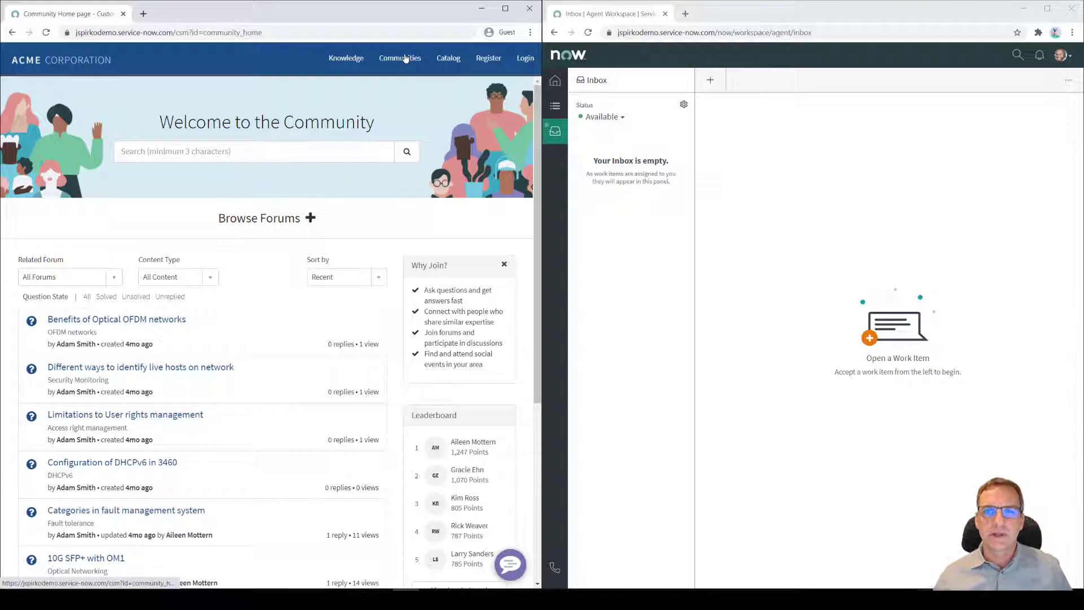
{"action": "left_click", "coordinate": [343, 61]}
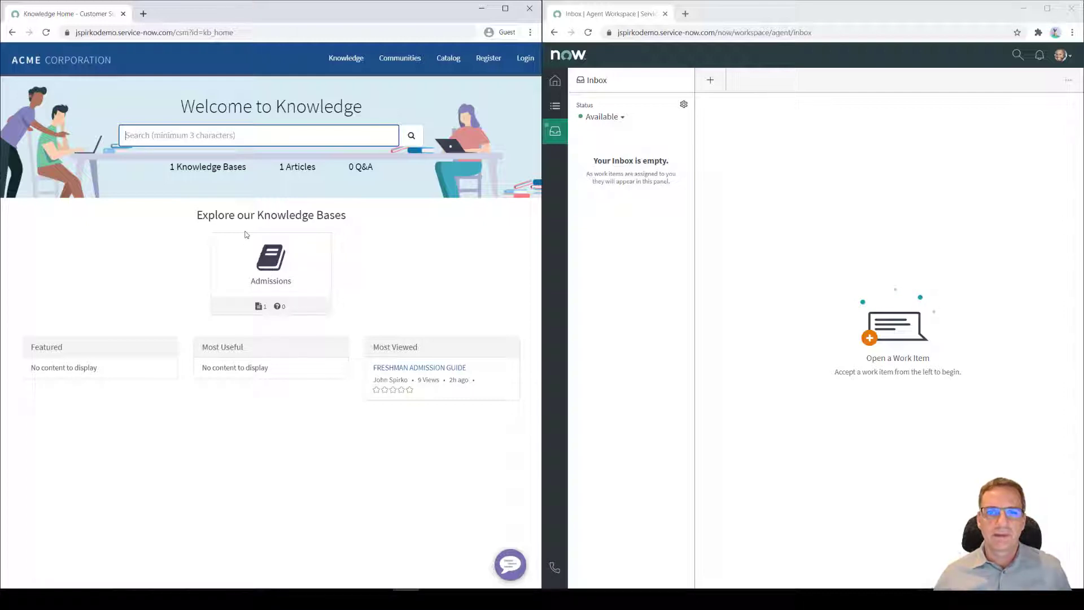
{"action": "left_click", "coordinate": [13, 33]}
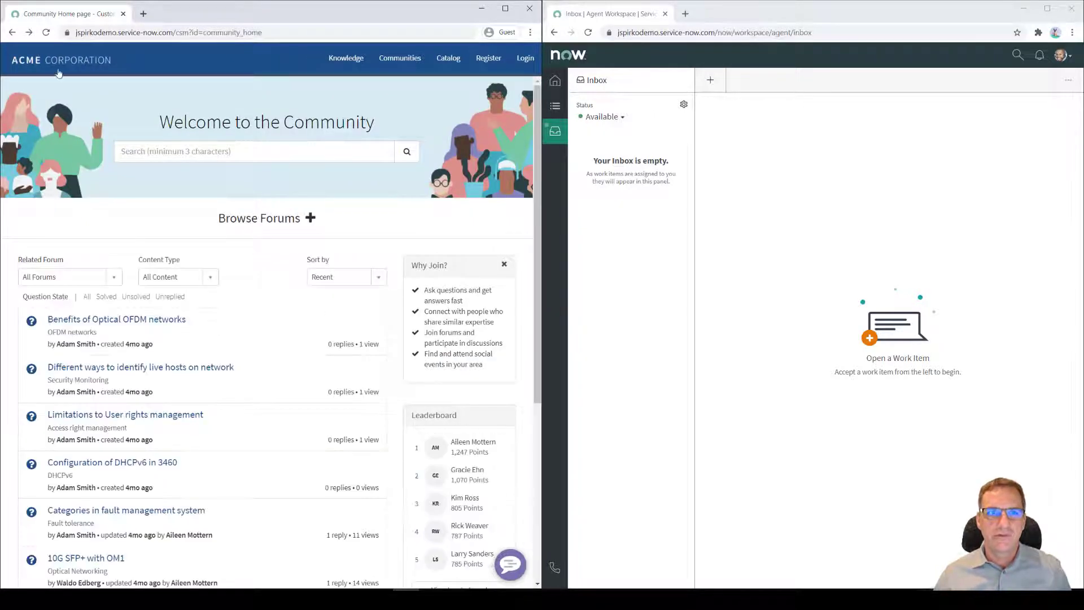
{"action": "left_click", "coordinate": [13, 33]}
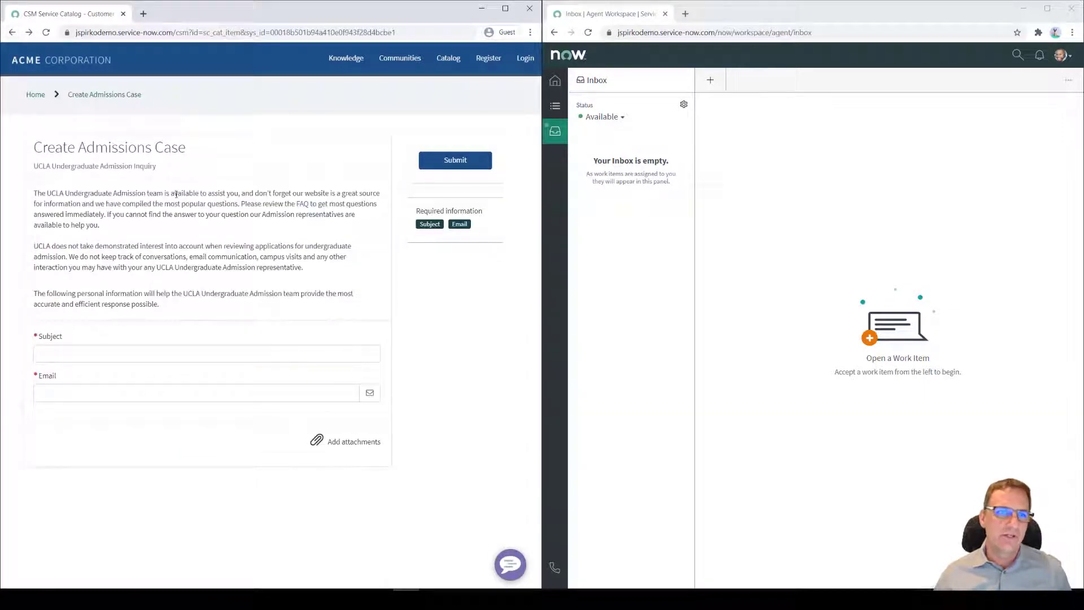
Focus the empty Subject and Email fields, then bring up the Now Support virtual agent chat.
{"action": "left_click", "coordinate": [108, 349]}
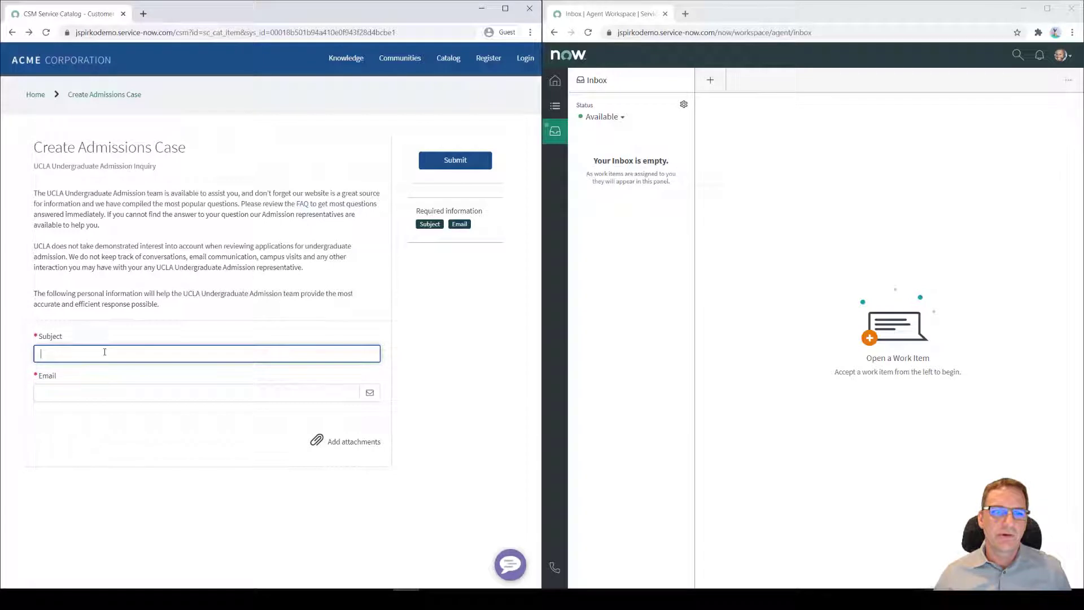
{"action": "left_click", "coordinate": [93, 395]}
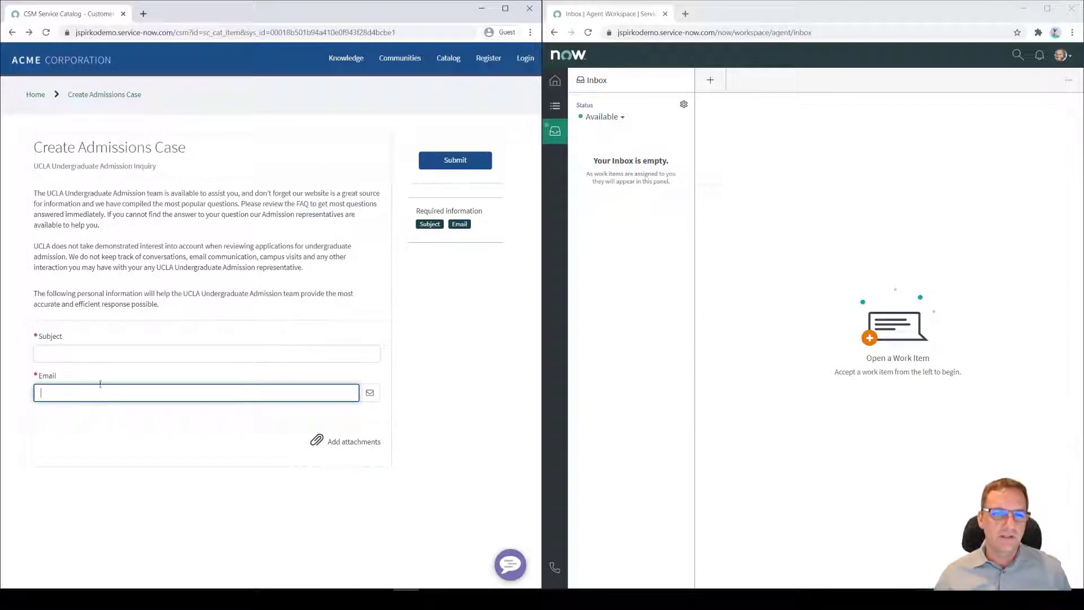
{"action": "left_click", "coordinate": [96, 354]}
{"action": "left_click", "coordinate": [90, 389]}
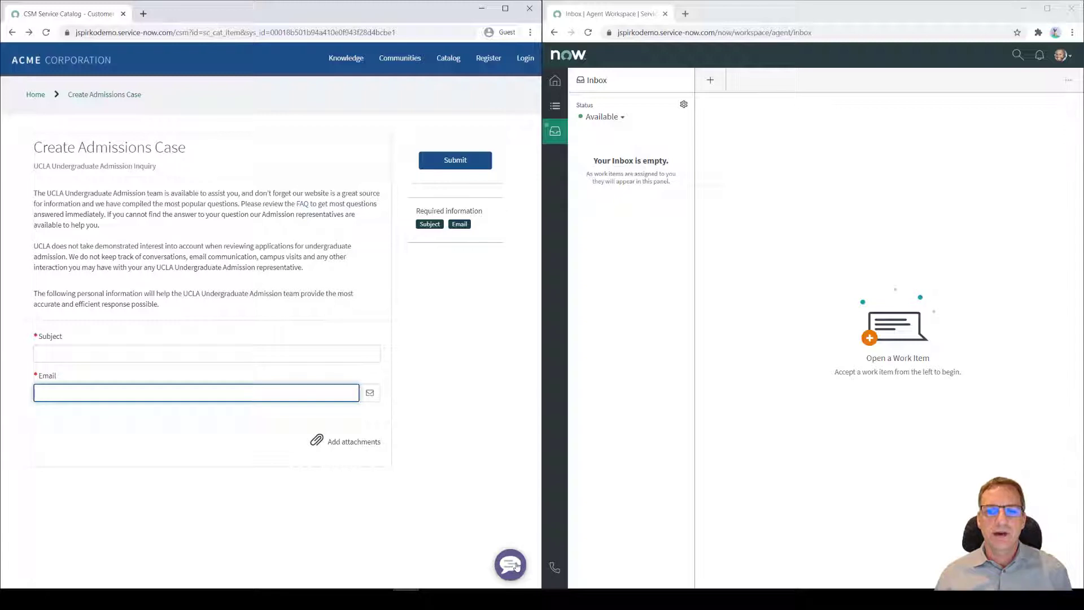
{"action": "left_click", "coordinate": [515, 566]}
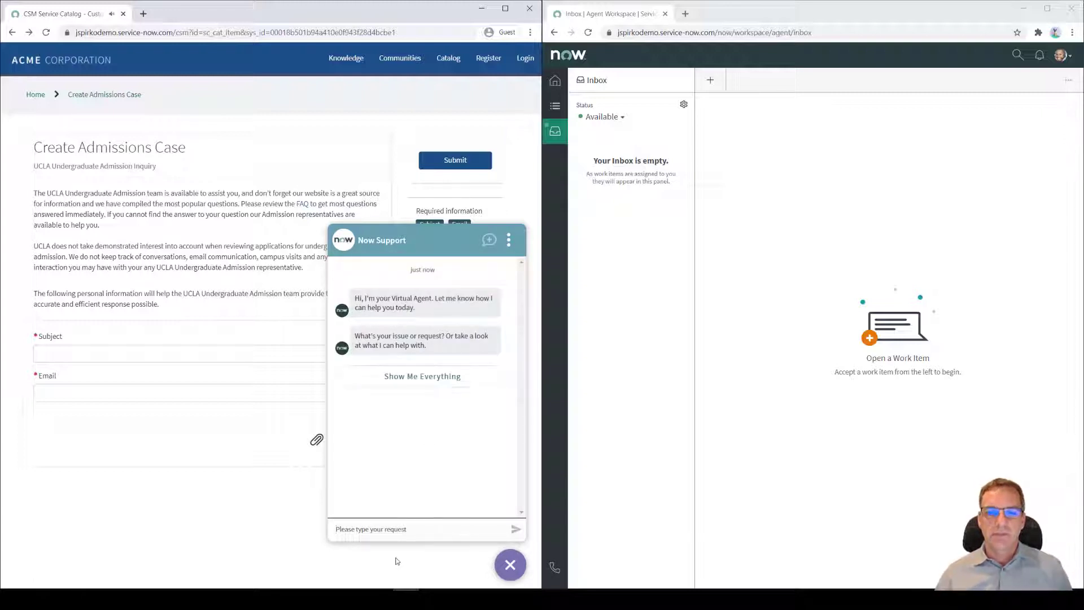
Draft 'Help with admission' in the chat box and select that text.
{"action": "left_click", "coordinate": [421, 526]}
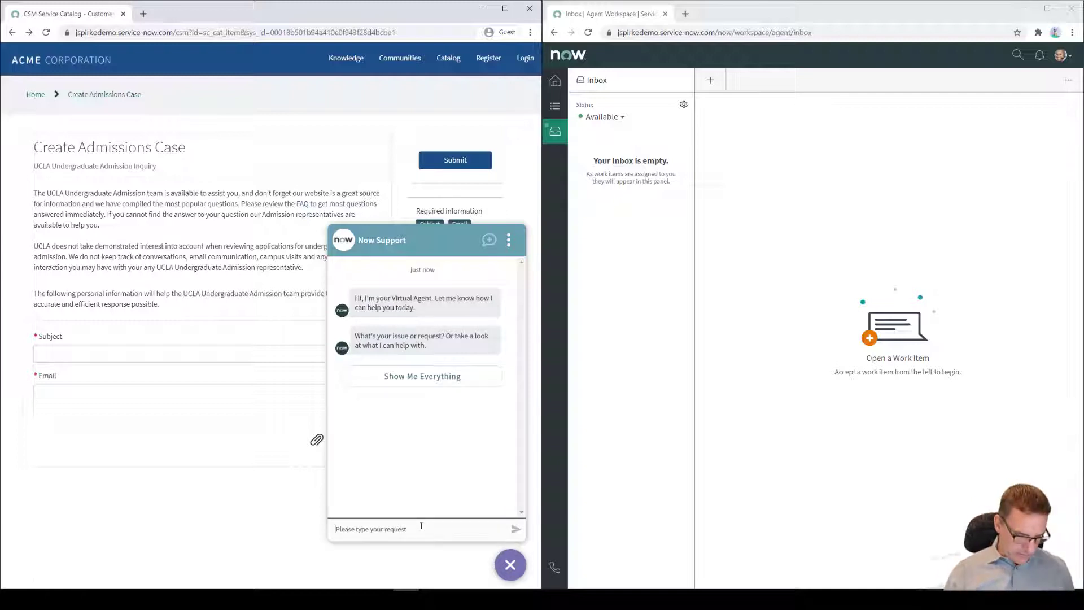
{"action": "type", "text": "Help with admissions"}
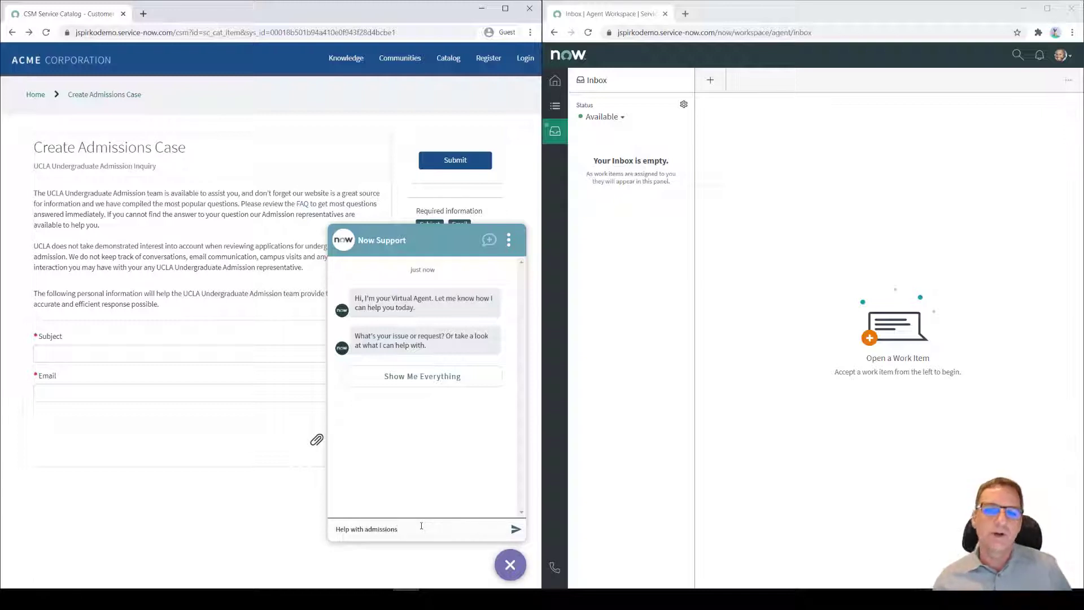
{"action": "left_click_drag", "start_coordinate": [333, 528], "coordinate": [419, 530]}
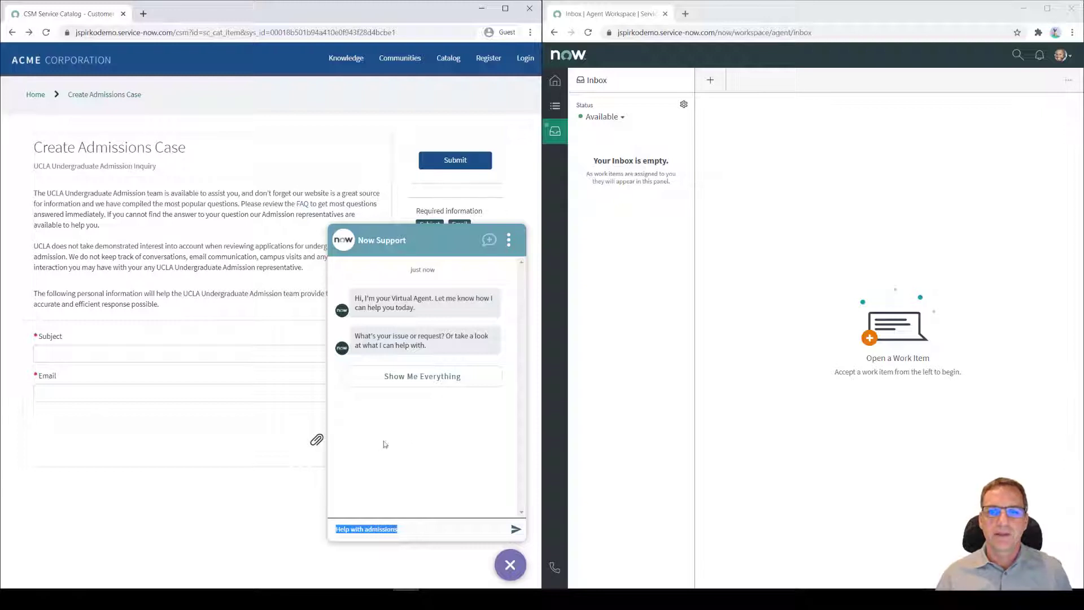
Choose Get Help from Admissions from all topics and send 'Freshman questions'.
{"action": "left_click", "coordinate": [405, 383]}
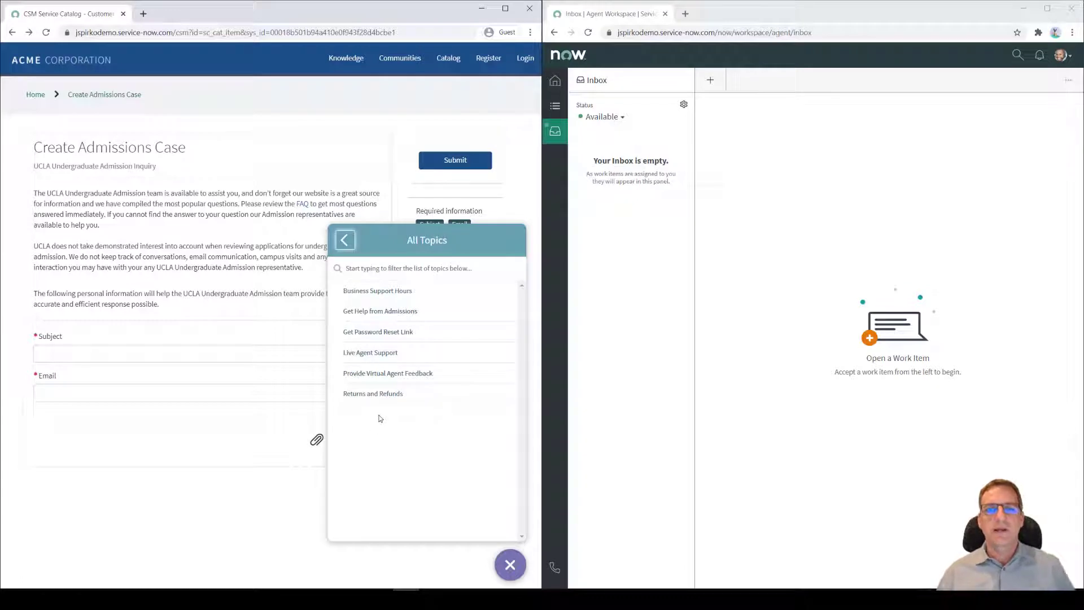
{"action": "left_click", "coordinate": [376, 312]}
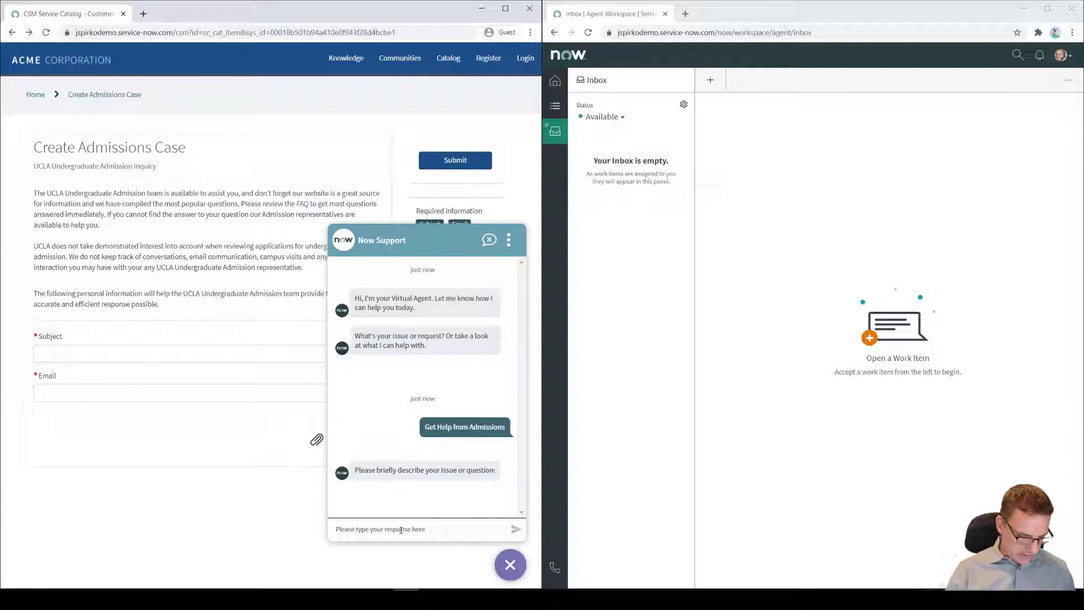
{"action": "type", "text": "I"}
{"action": "type", "text": "resh"}
{"action": "type", "text": "man"}
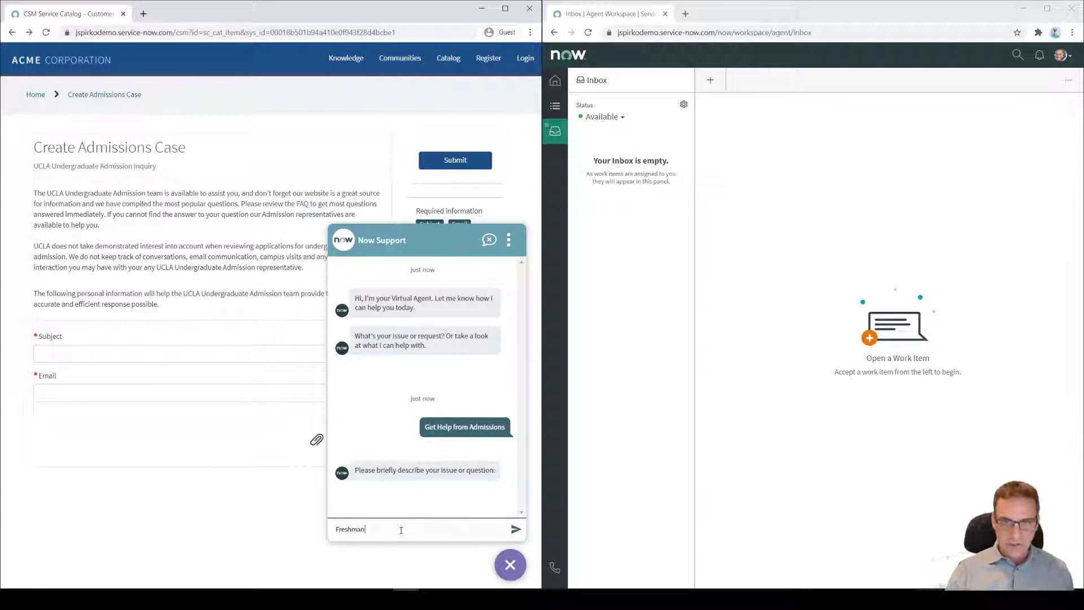
{"action": "type", "text": " question"}
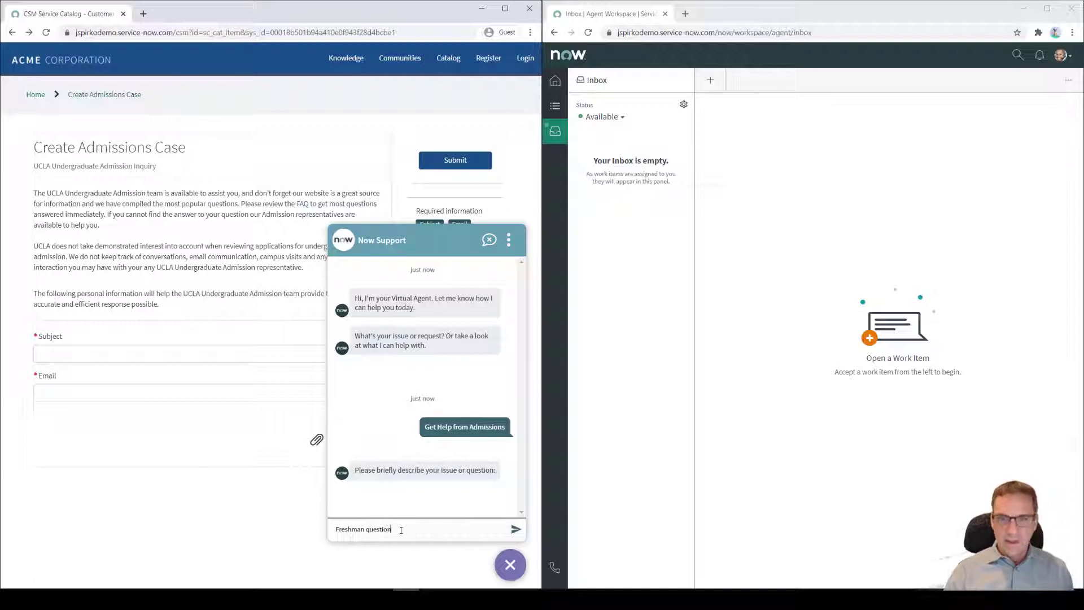
{"action": "type", "text": "s"}
{"action": "key", "text": "Return"}
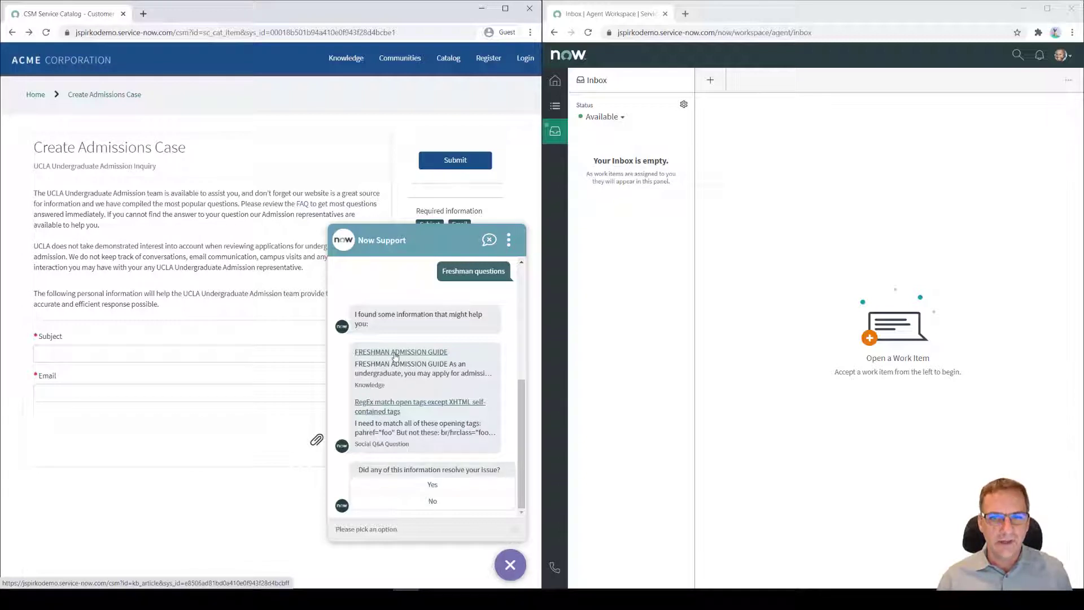
Open the Freshman Admission Guide article, scroll through it, and close the support chat.
{"action": "left_click", "coordinate": [395, 353]}
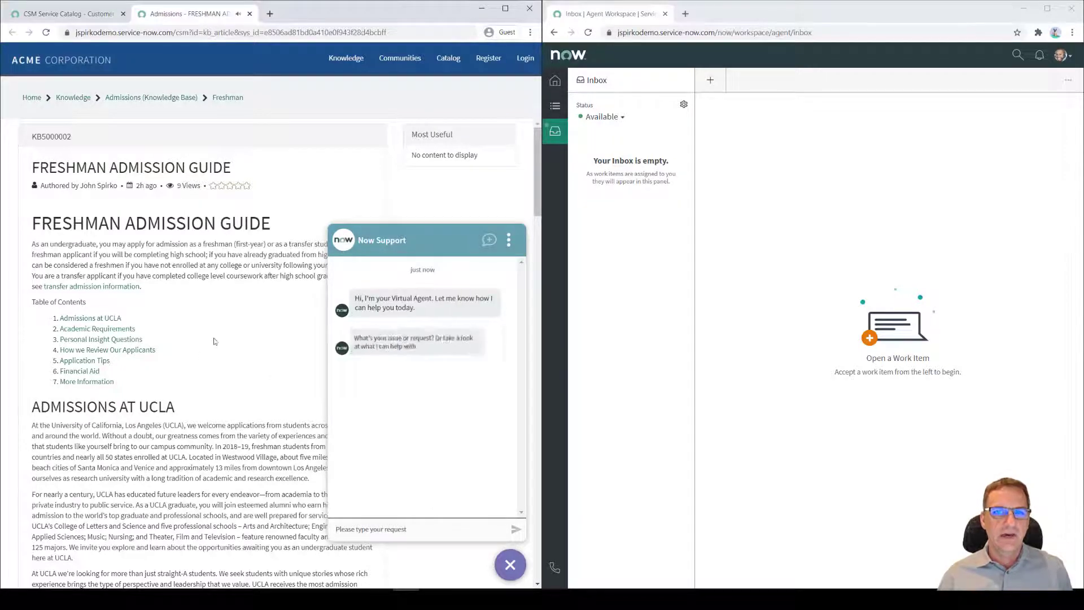
{"action": "scroll", "coordinate": [214, 337], "scroll_direction": "down", "scroll_amount": 4}
{"action": "scroll", "coordinate": [215, 340], "scroll_direction": "down", "scroll_amount": 5}
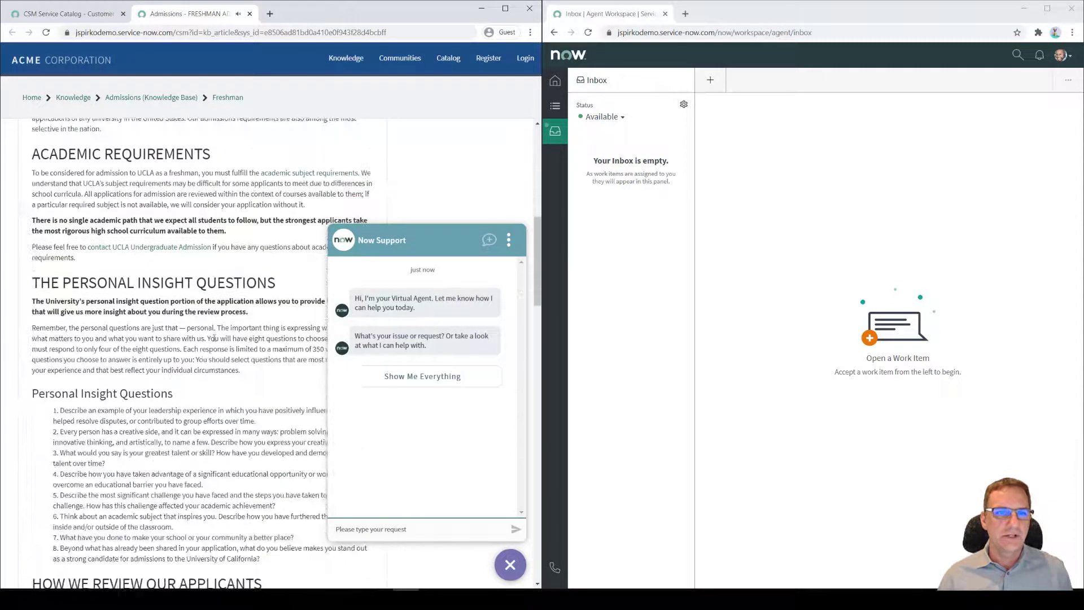
{"action": "scroll", "coordinate": [213, 338], "scroll_direction": "down", "scroll_amount": 6}
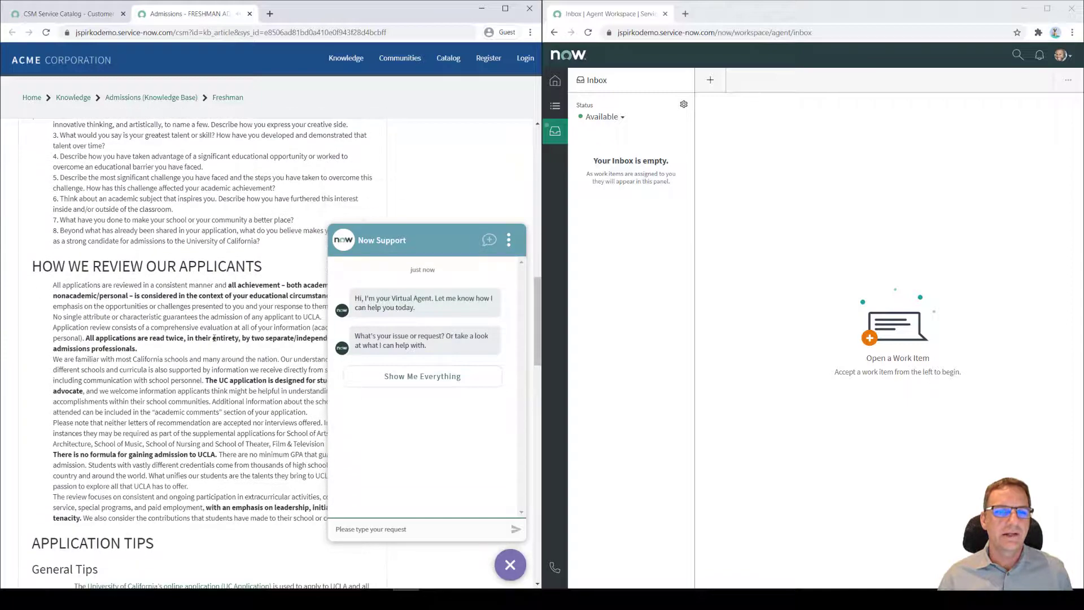
{"action": "scroll", "coordinate": [213, 337], "scroll_direction": "down", "scroll_amount": 10}
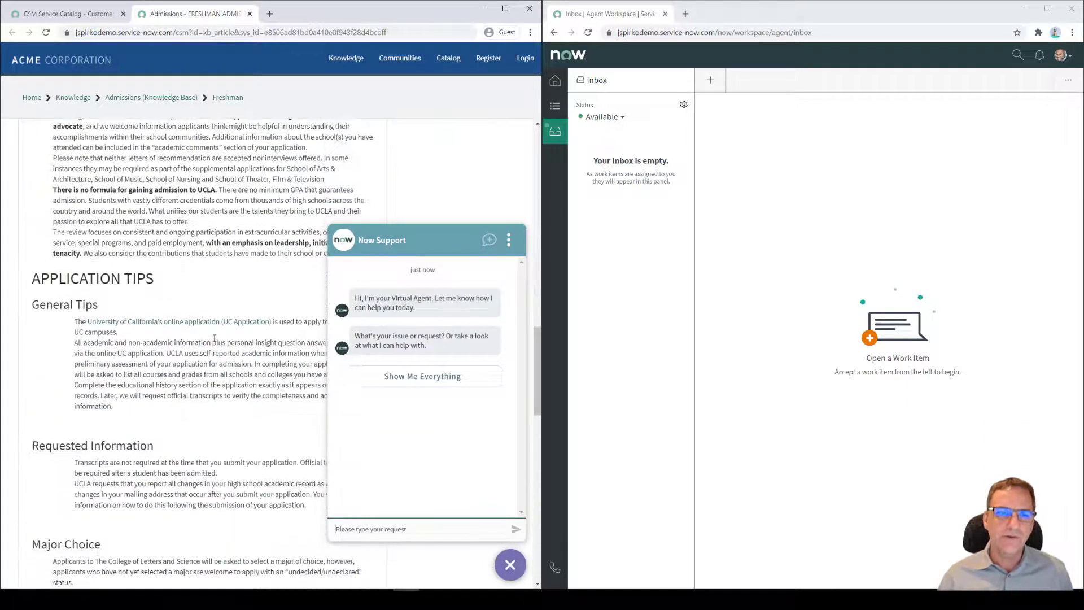
{"action": "scroll", "coordinate": [215, 341], "scroll_direction": "down", "scroll_amount": 10}
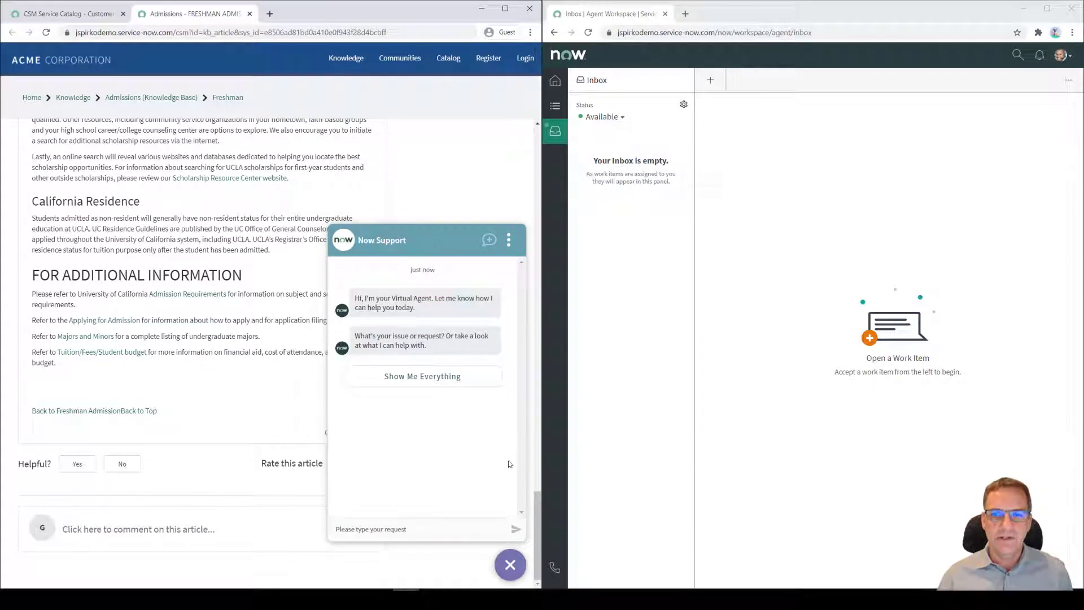
{"action": "left_click", "coordinate": [510, 565]}
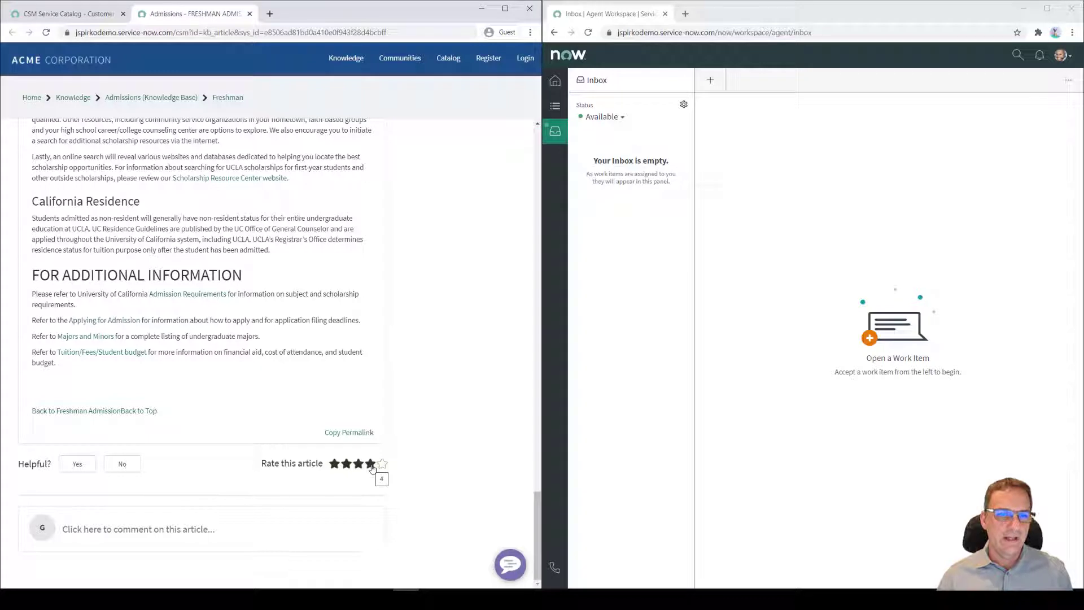
Post the comment 'sdfasfg' on the article and scroll back to the top.
{"action": "left_click", "coordinate": [141, 526]}
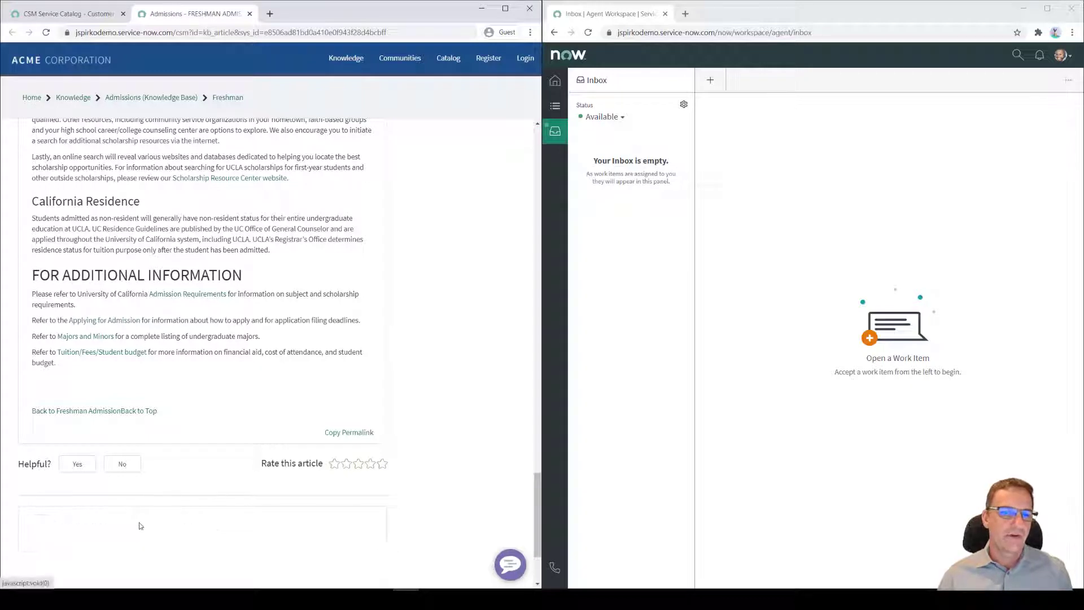
{"action": "type", "text": "sdfasfg"}
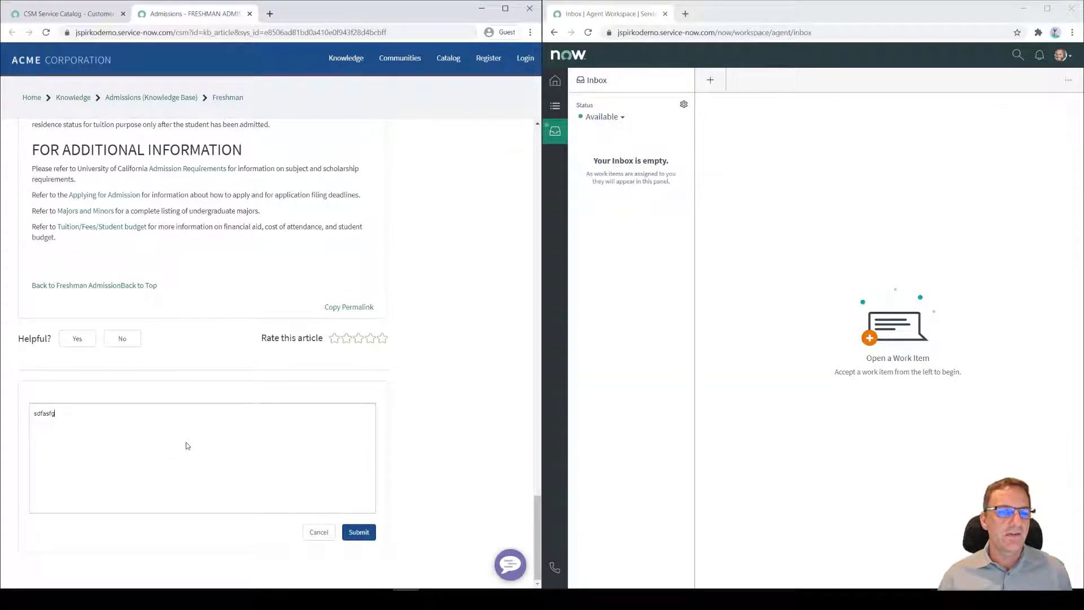
{"action": "left_click", "coordinate": [356, 532]}
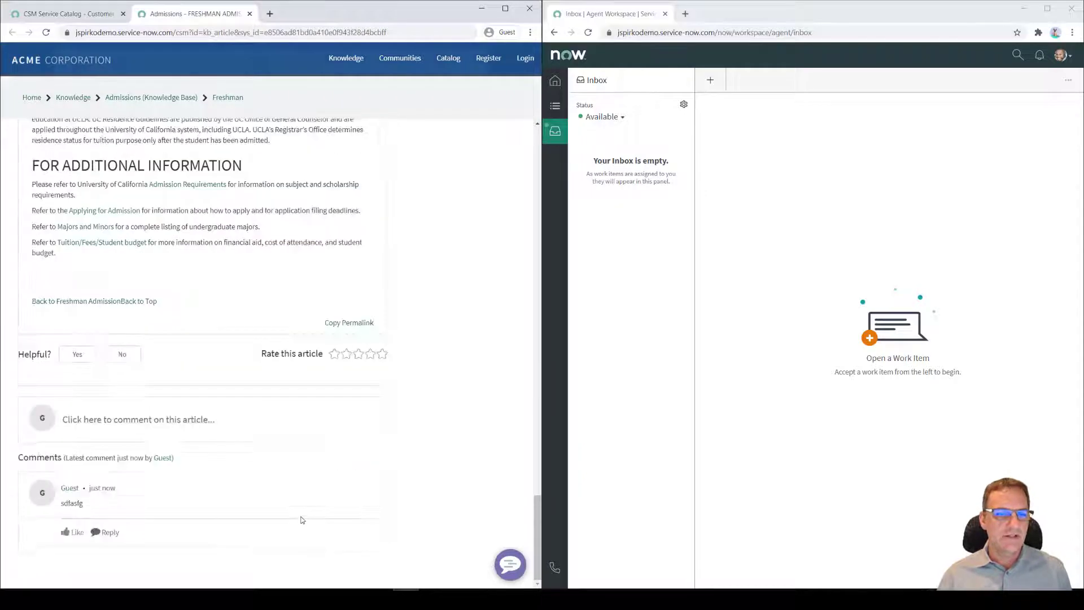
{"action": "scroll", "coordinate": [188, 474], "scroll_direction": "up", "scroll_amount": 5}
{"action": "scroll", "coordinate": [186, 473], "scroll_direction": "up", "scroll_amount": 15}
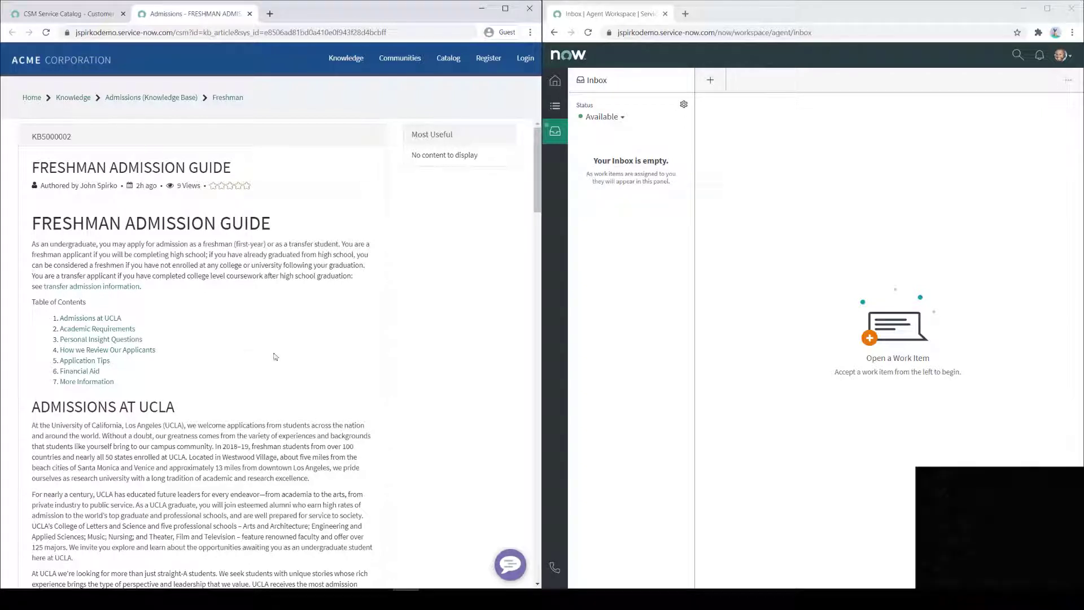
Reopen the chat, ask Admissions about 'Freshman enrollment', and answer No to the suggested guide.
{"action": "left_click", "coordinate": [513, 566]}
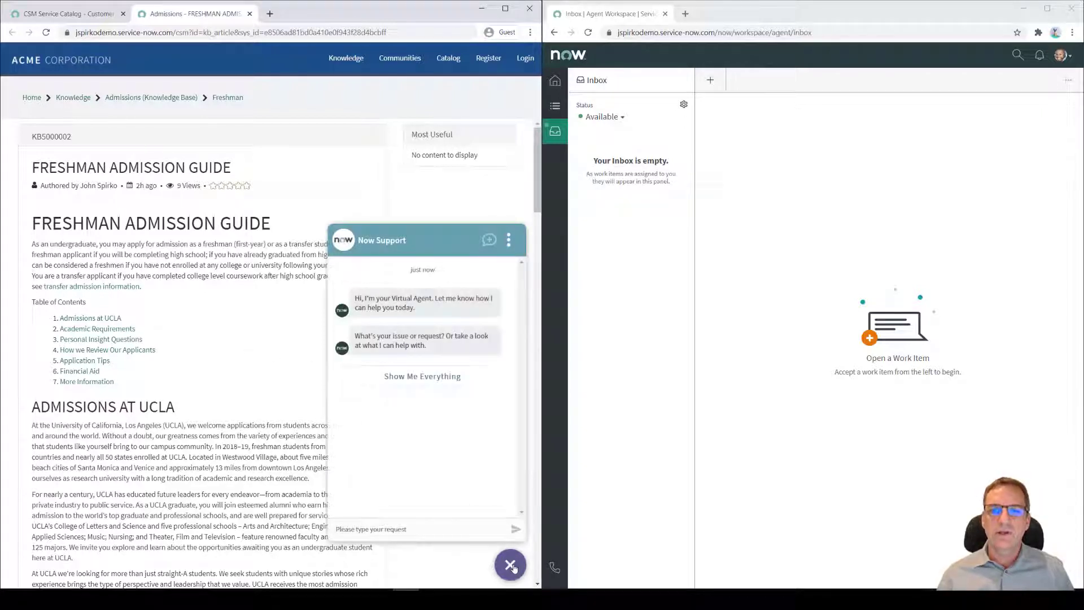
{"action": "left_click", "coordinate": [431, 380]}
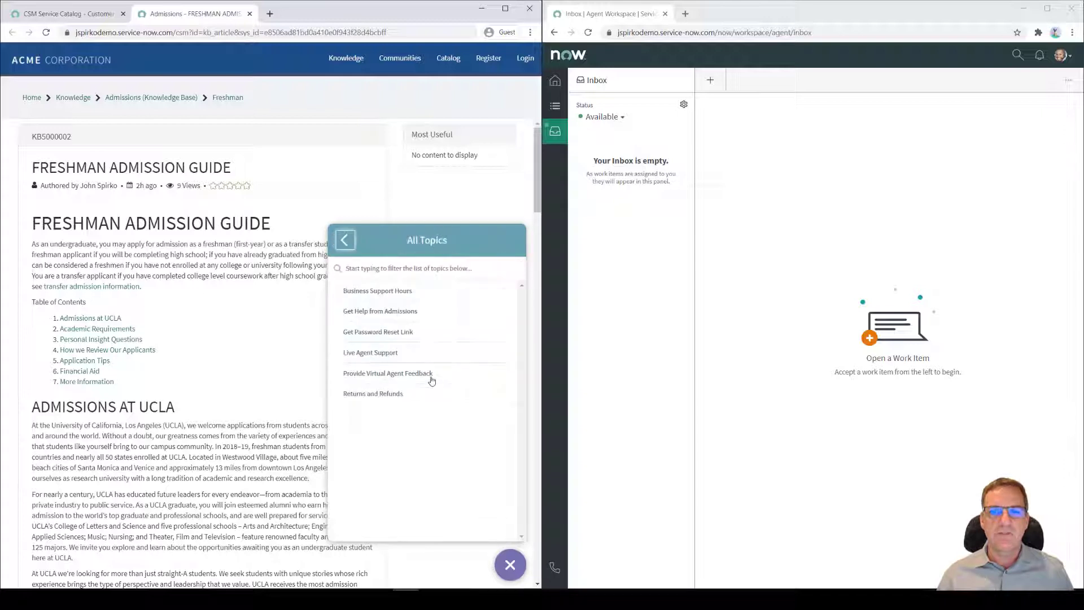
{"action": "left_click", "coordinate": [369, 312]}
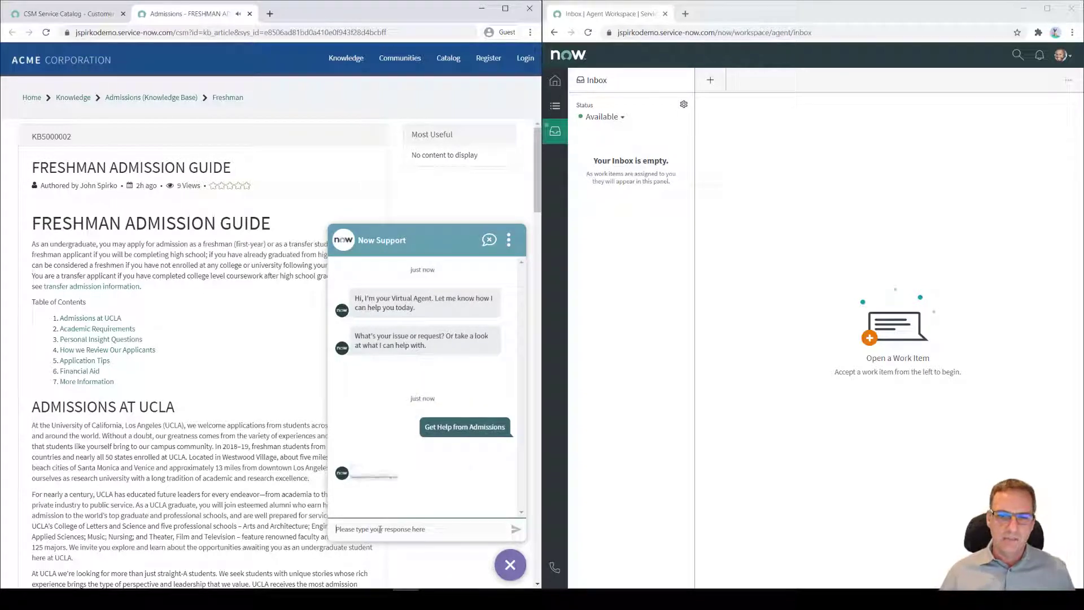
{"action": "type", "text": "Fresh"}
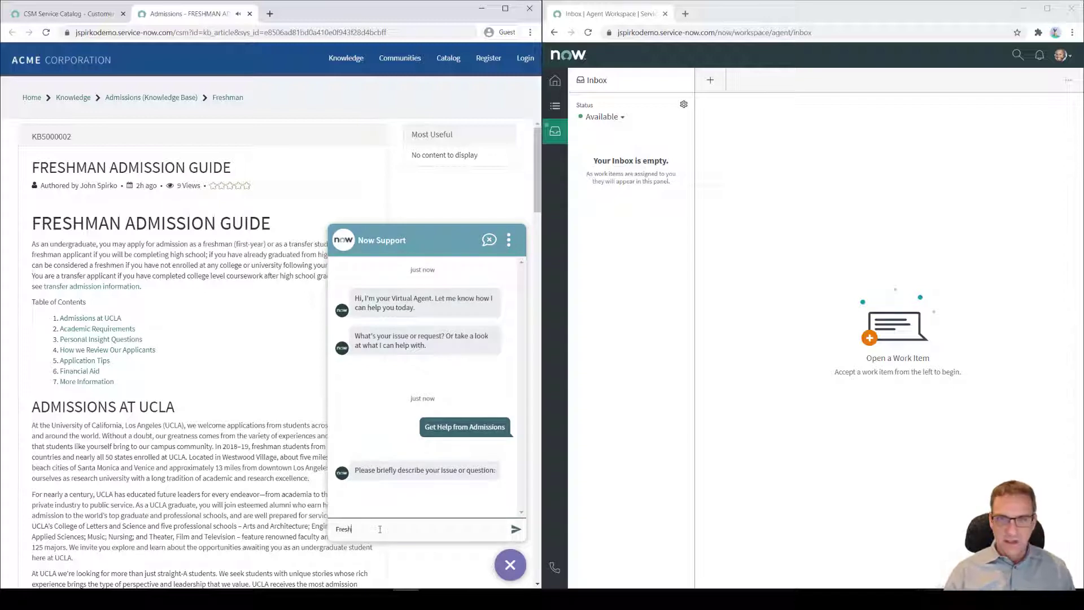
{"action": "type", "text": "man enrollment"}
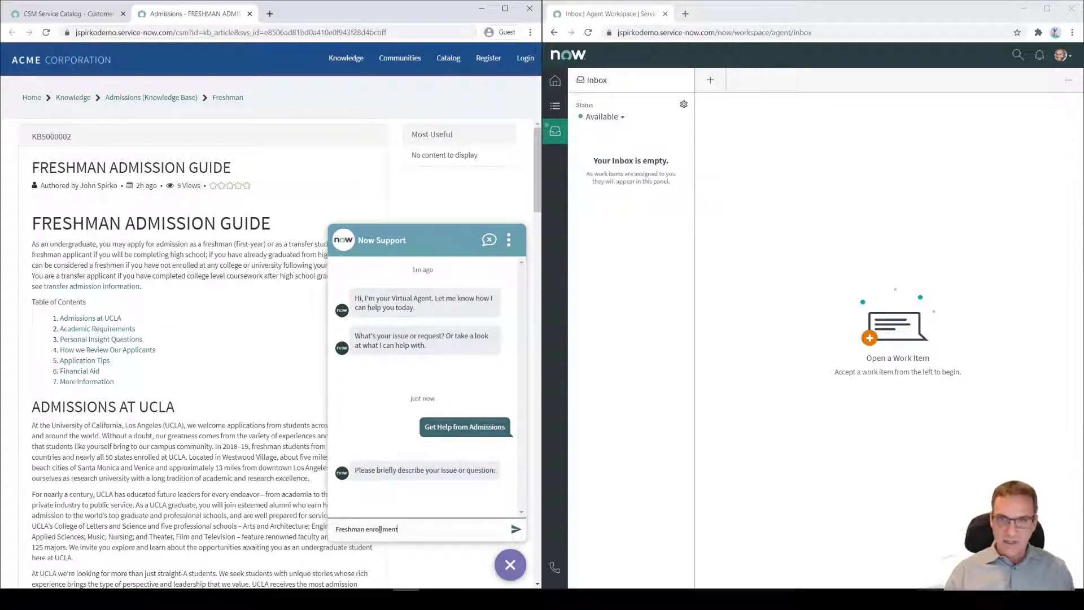
{"action": "key", "text": "Return"}
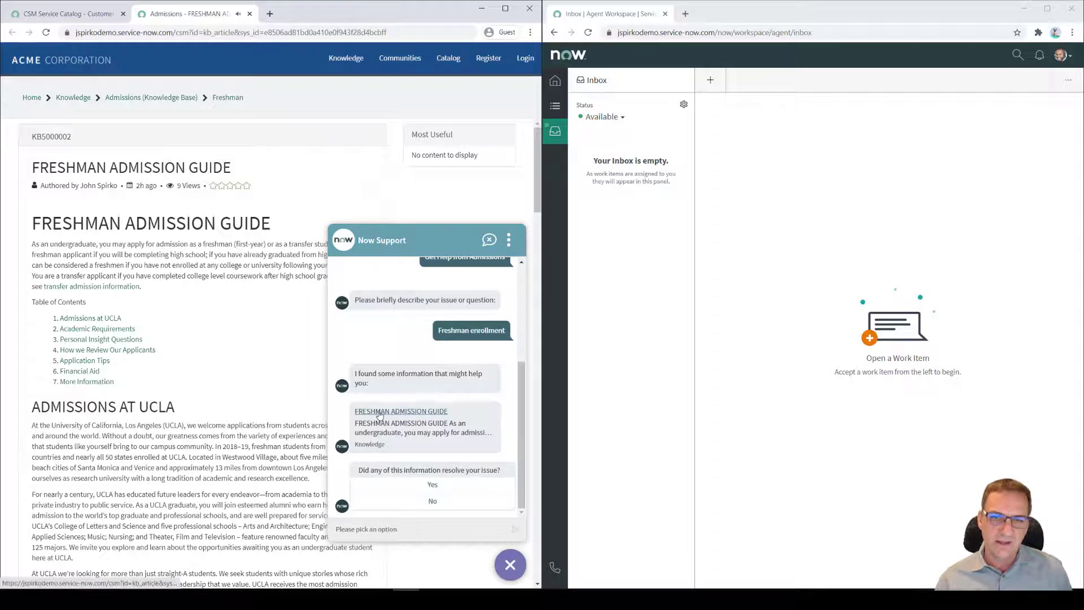
{"action": "left_click", "coordinate": [432, 501]}
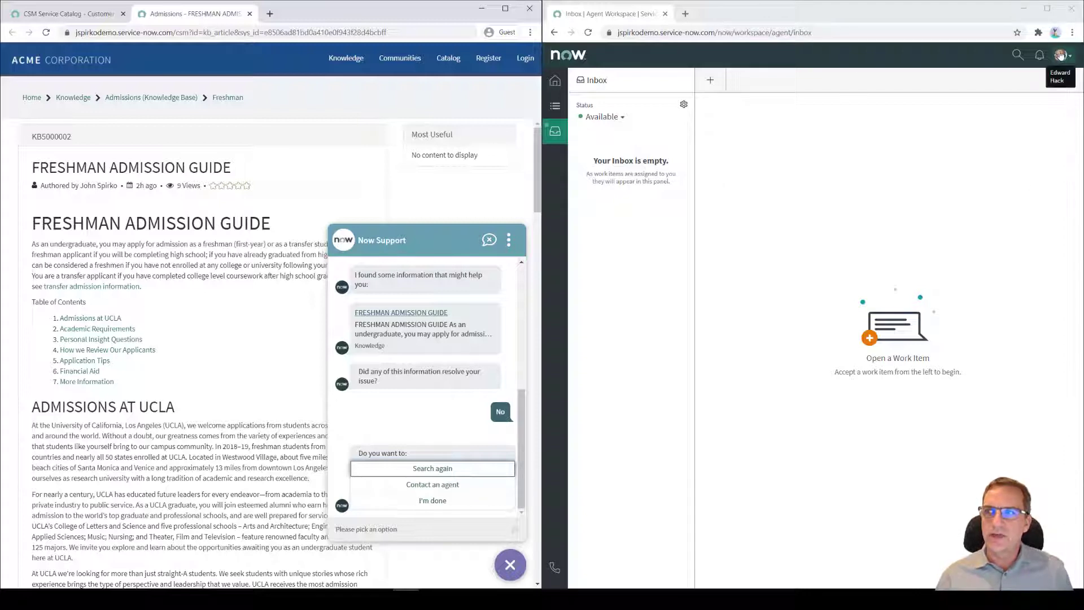
Check agent availability, request a live agent from the chat, and accept the incoming guest chat.
{"action": "left_click", "coordinate": [623, 118]}
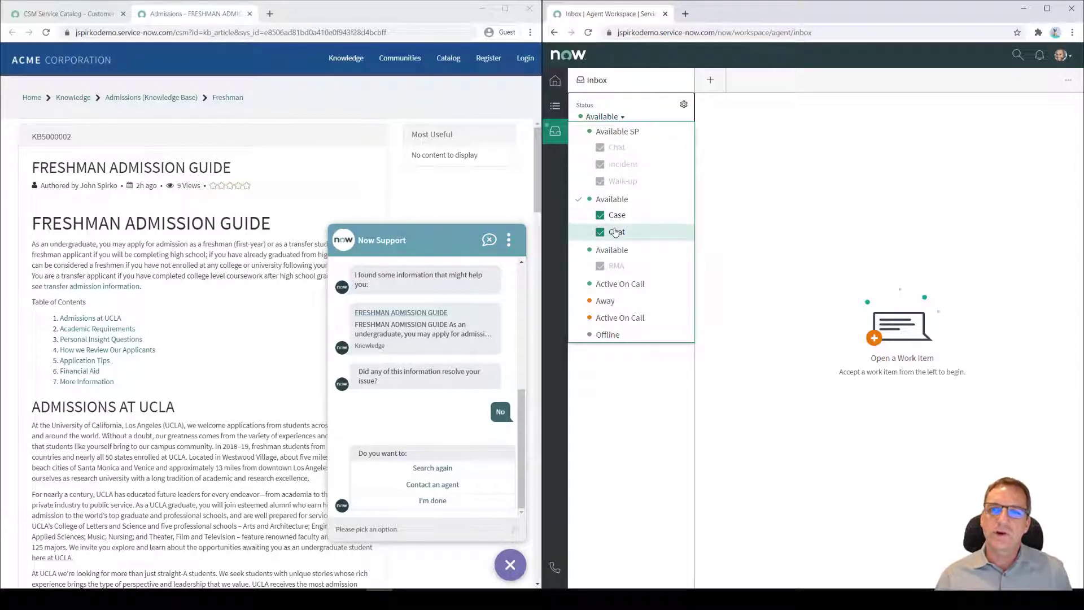
{"action": "left_click", "coordinate": [727, 219]}
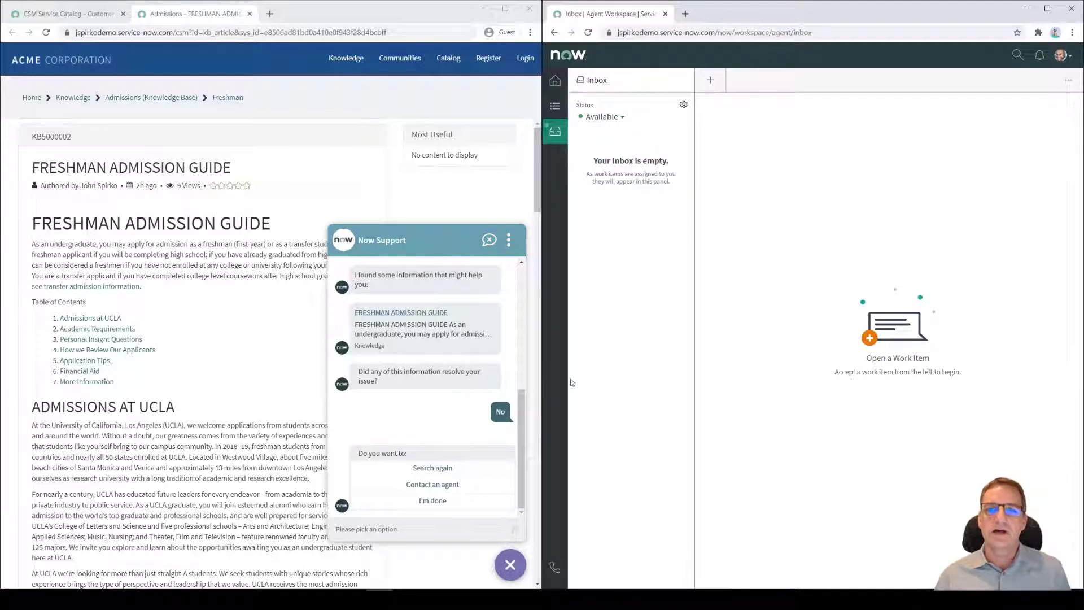
{"action": "left_click", "coordinate": [429, 485]}
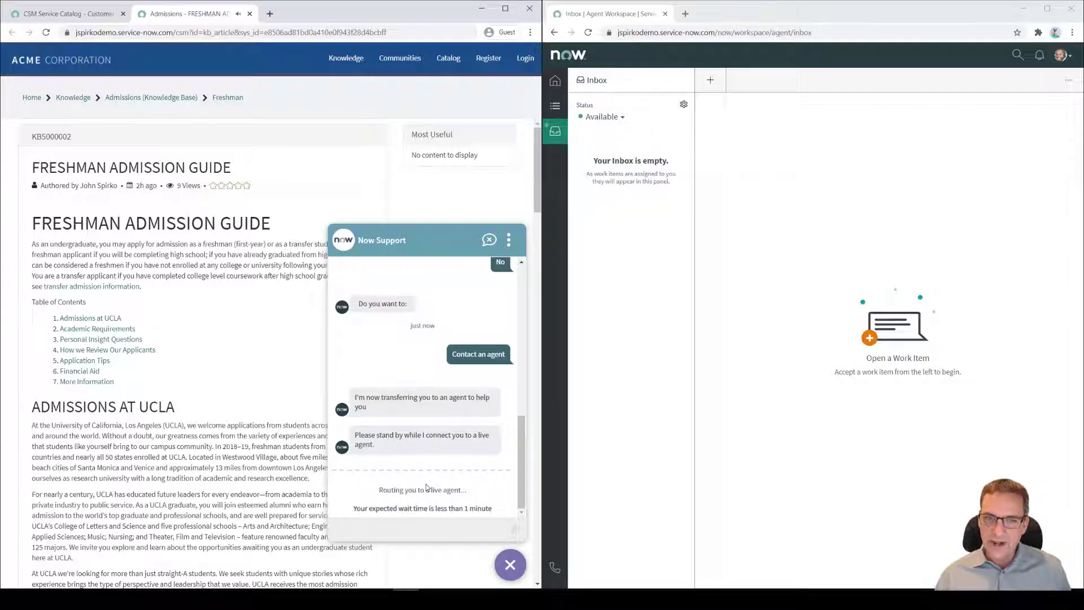
{"action": "left_click", "coordinate": [633, 127]}
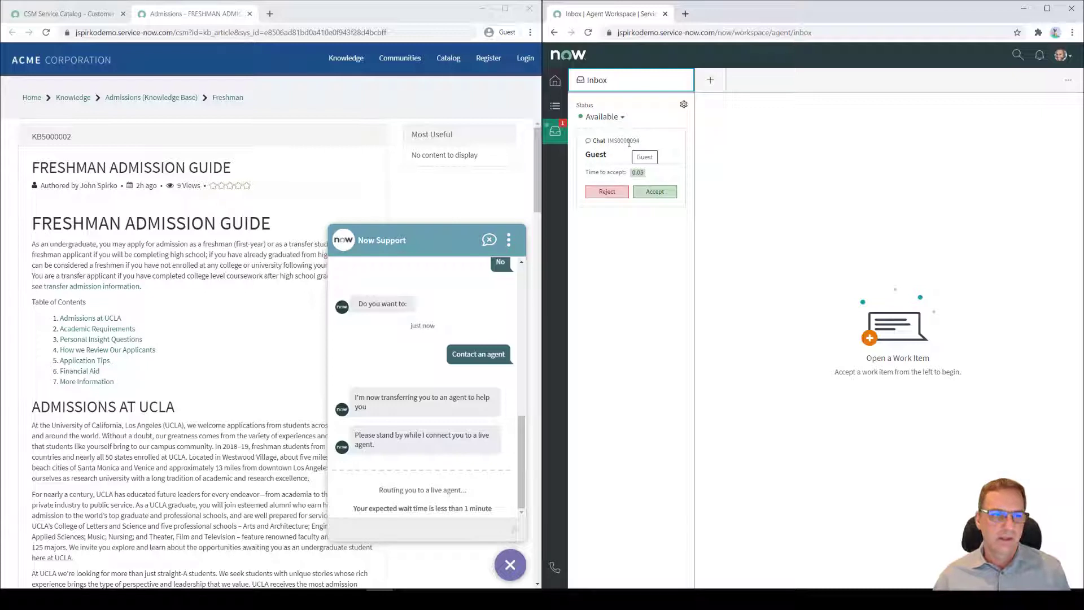
{"action": "left_click", "coordinate": [657, 193]}
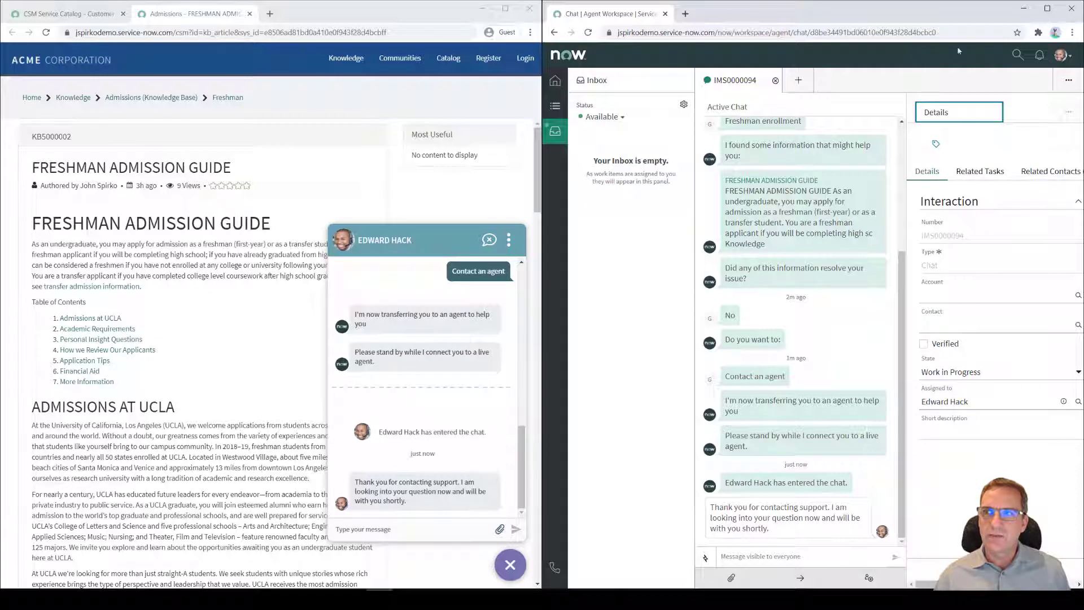
Send the agent's 'Hello' greeting from the workspace composer.
{"action": "left_click", "coordinate": [751, 556]}
{"action": "type", "text": "Hello"}
{"action": "key", "text": "Return"}
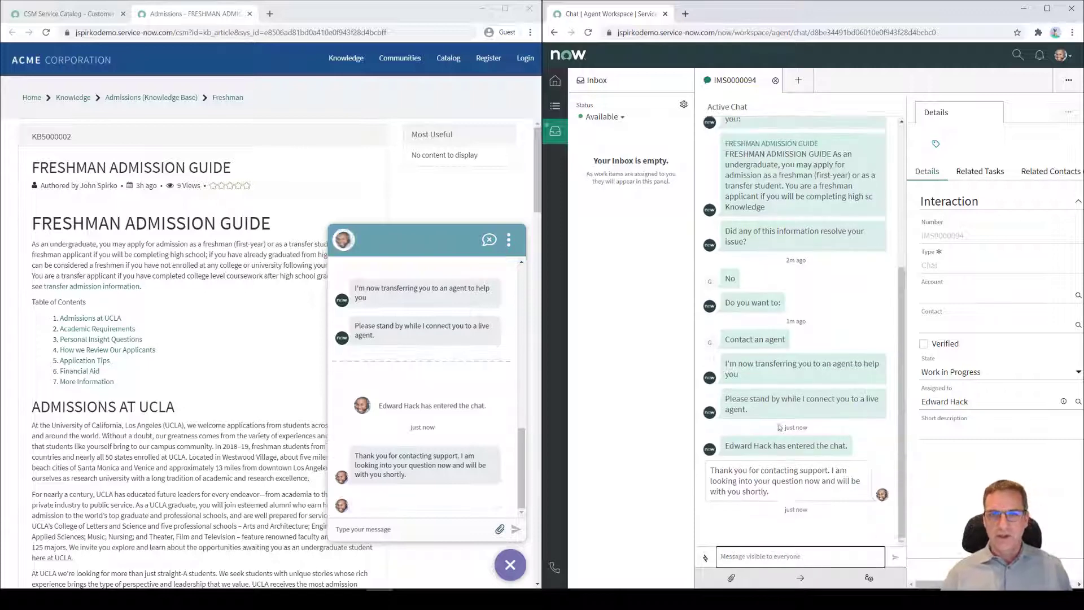
Reply 'Hi can you help me' as the guest, then maximize the Agent Workspace window.
{"action": "left_click", "coordinate": [369, 531]}
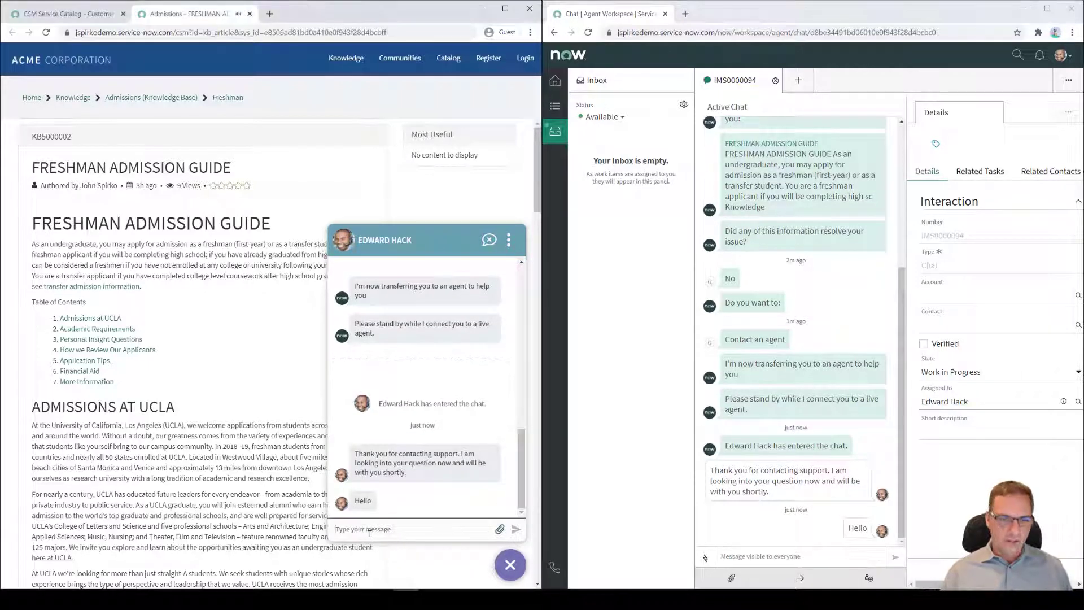
{"action": "type", "text": "Hi"}
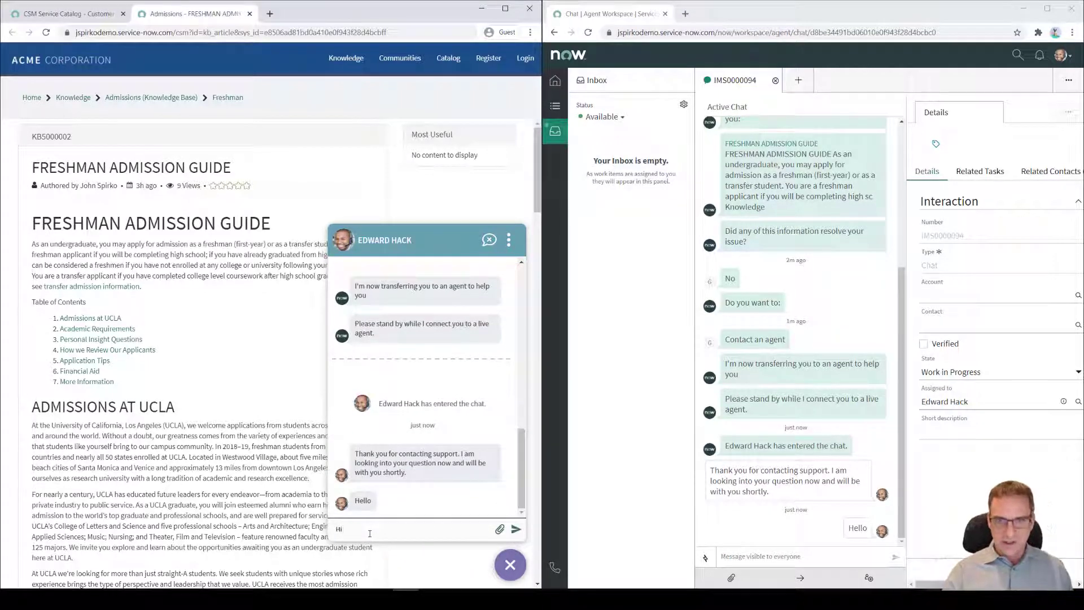
{"action": "type", "text": " can you b"}
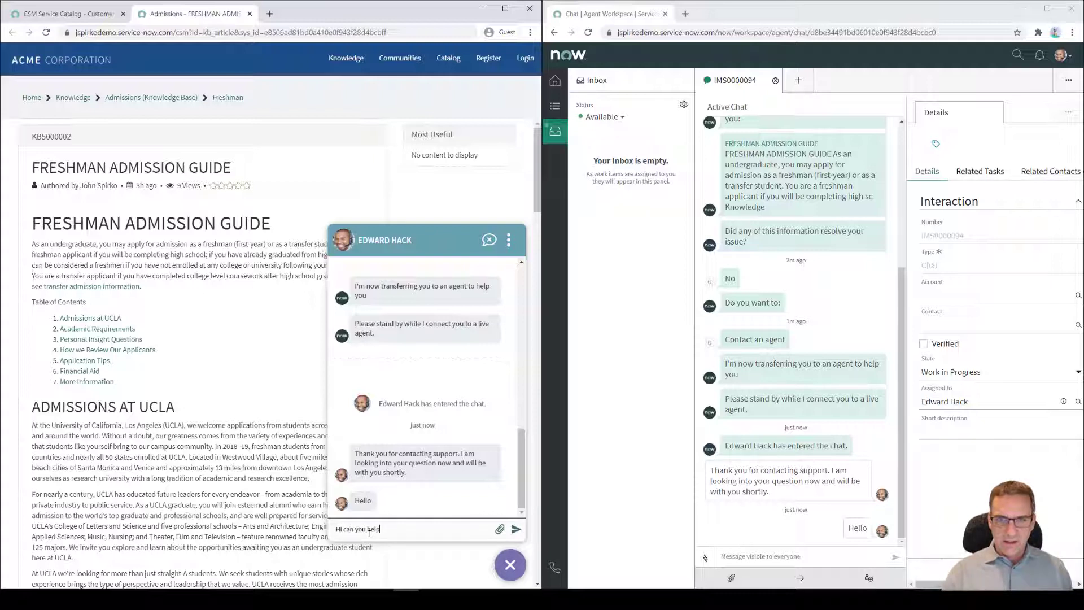
{"action": "type", "text": "elp me"}
{"action": "key", "text": "Return"}
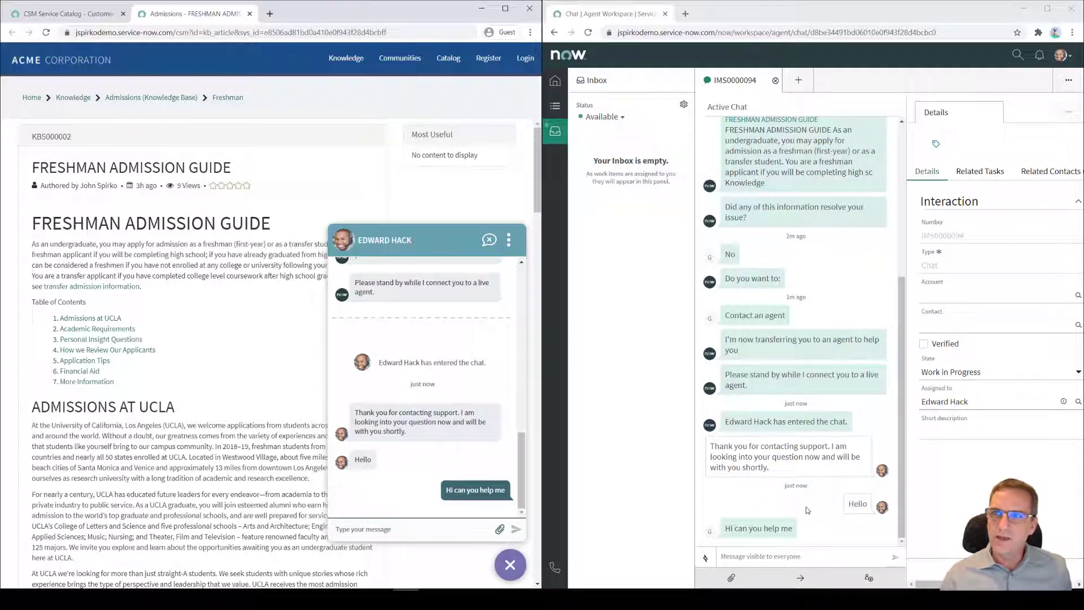
{"action": "left_click", "coordinate": [1048, 9]}
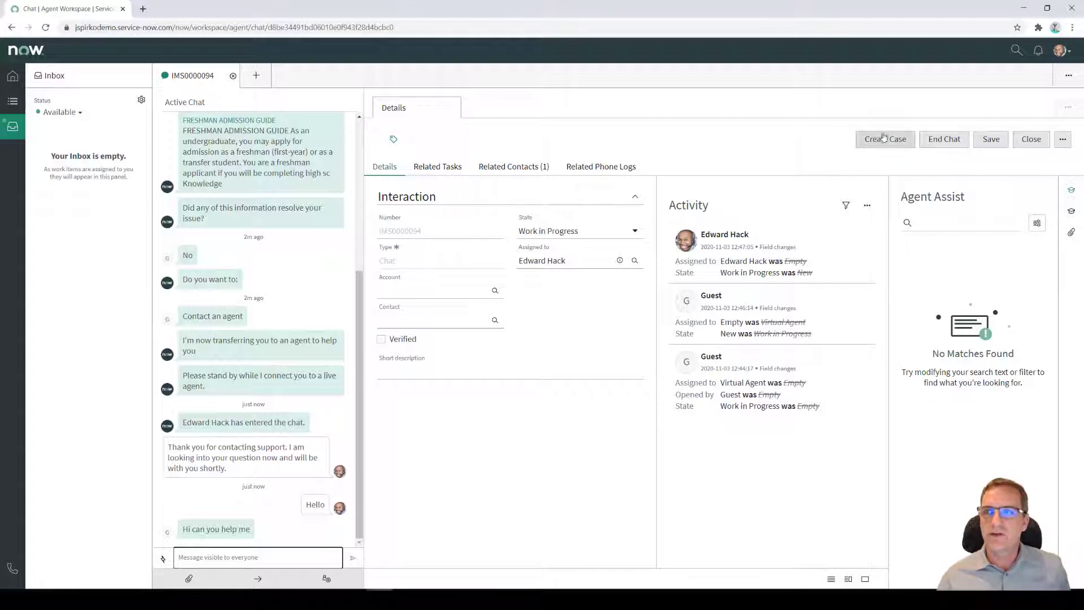
Create a case from the chat interaction with Case Type set to Admissions.
{"action": "left_click", "coordinate": [884, 138]}
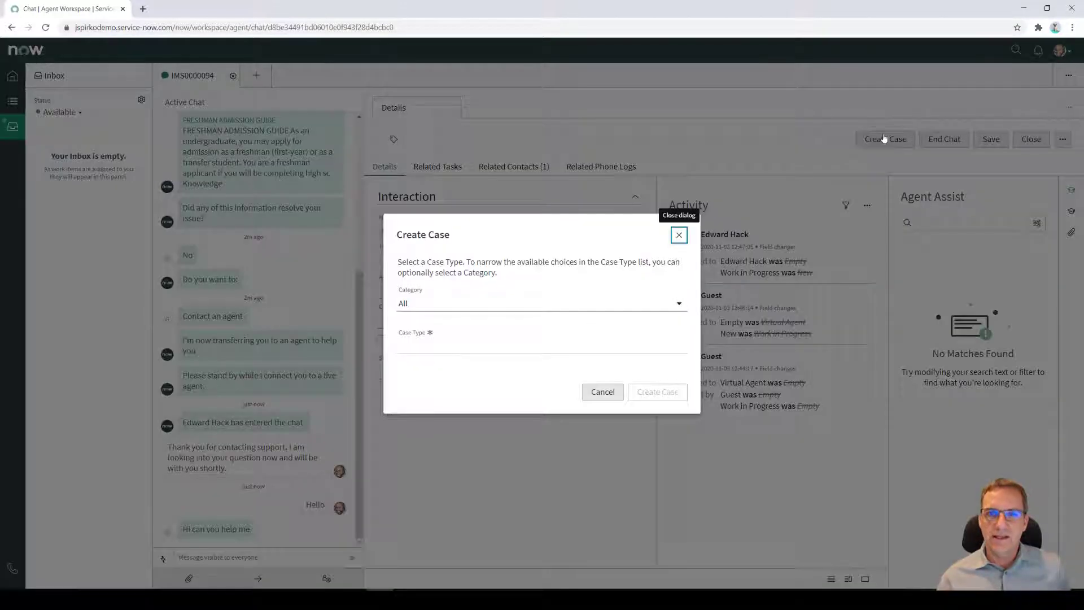
{"action": "left_click", "coordinate": [476, 347]}
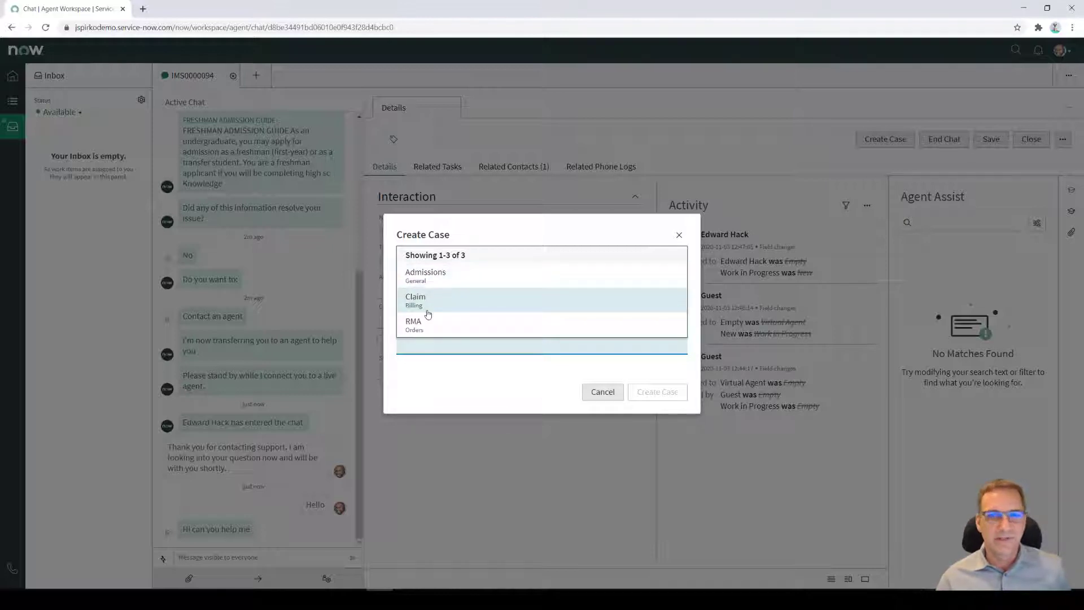
{"action": "left_click", "coordinate": [450, 282]}
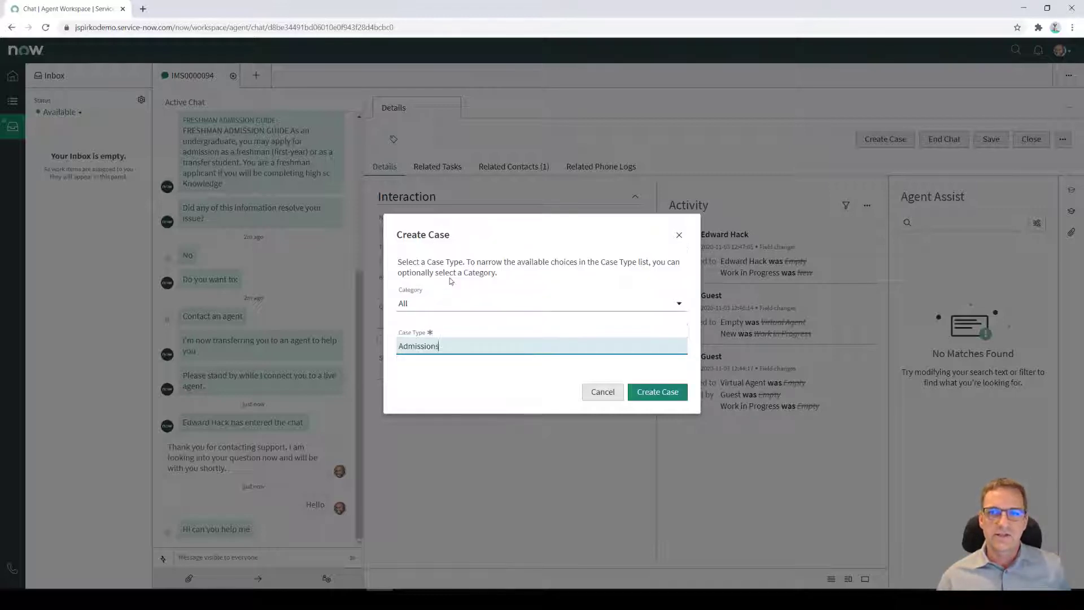
{"action": "left_click", "coordinate": [667, 392]}
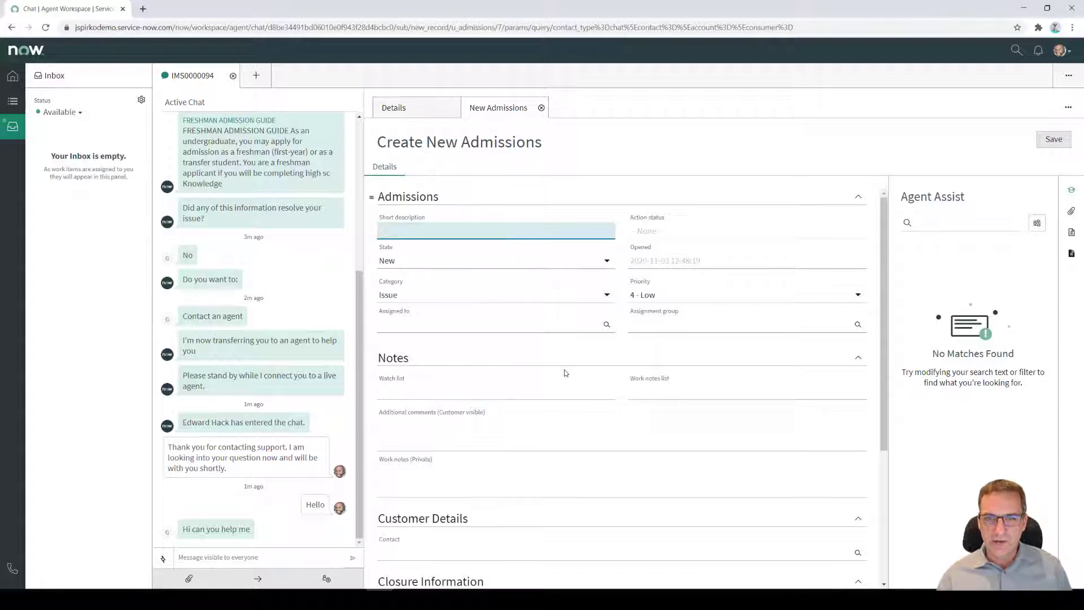
Choose the contact for the new case from the contact lookup.
{"action": "scroll", "coordinate": [566, 373], "scroll_direction": "down", "scroll_amount": 3}
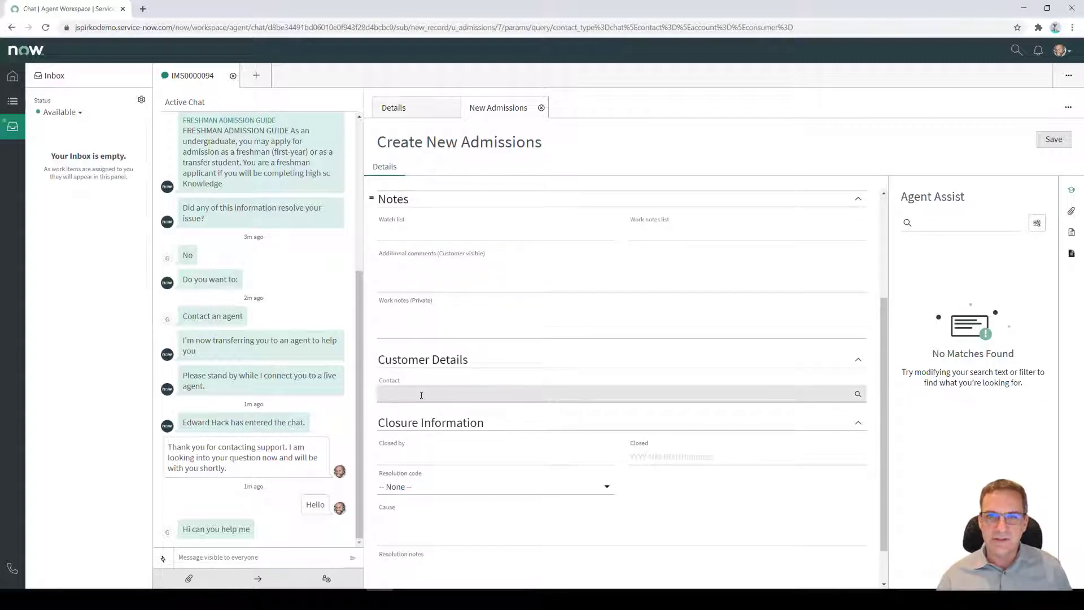
{"action": "left_click", "coordinate": [421, 395]}
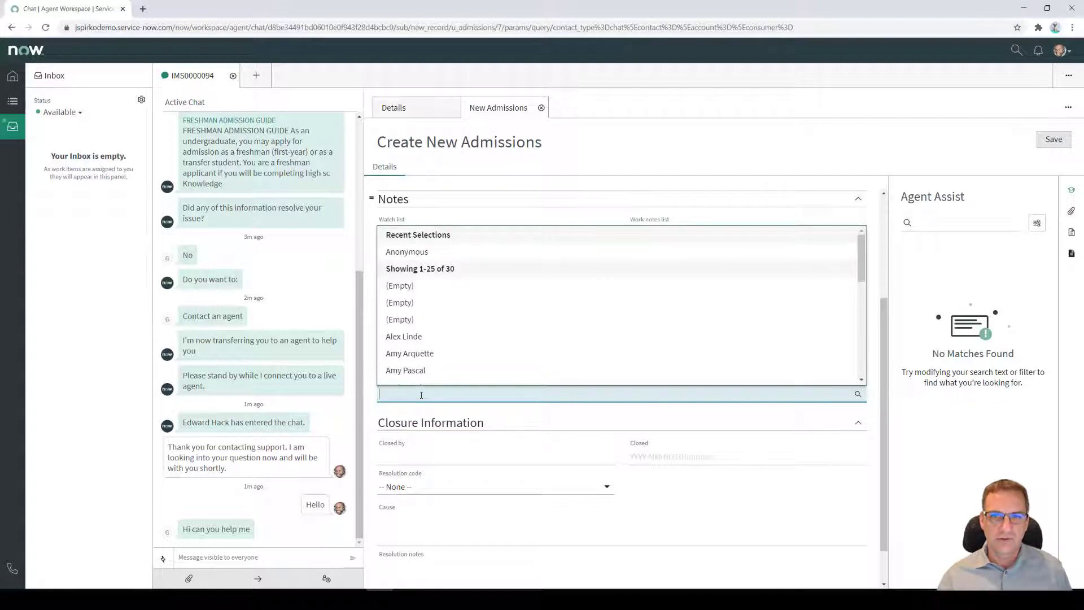
{"action": "left_click", "coordinate": [408, 325]}
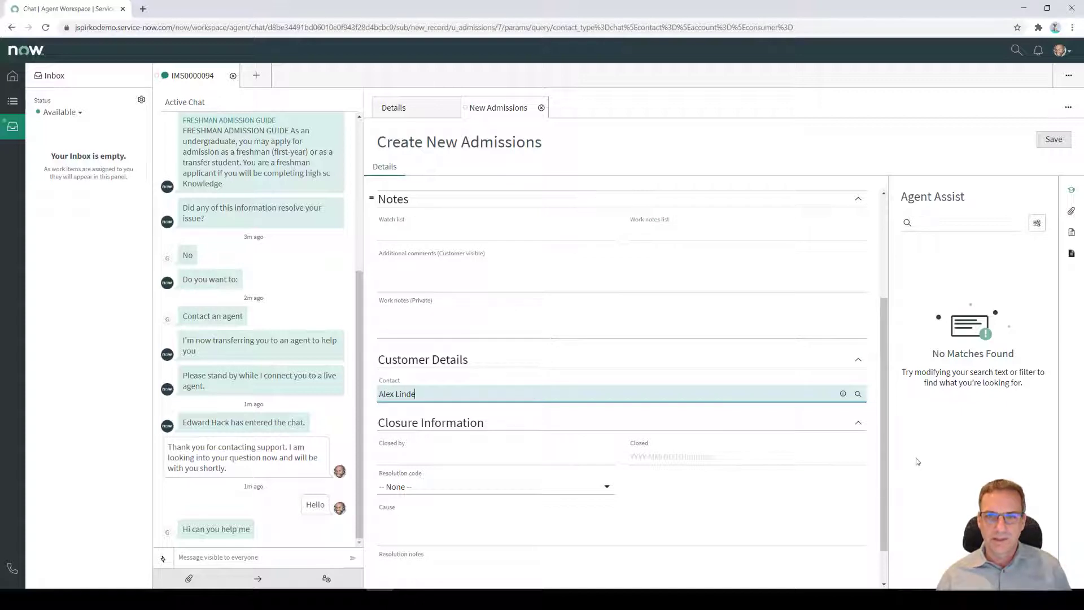
{"action": "scroll", "coordinate": [682, 390], "scroll_direction": "up", "scroll_amount": 3}
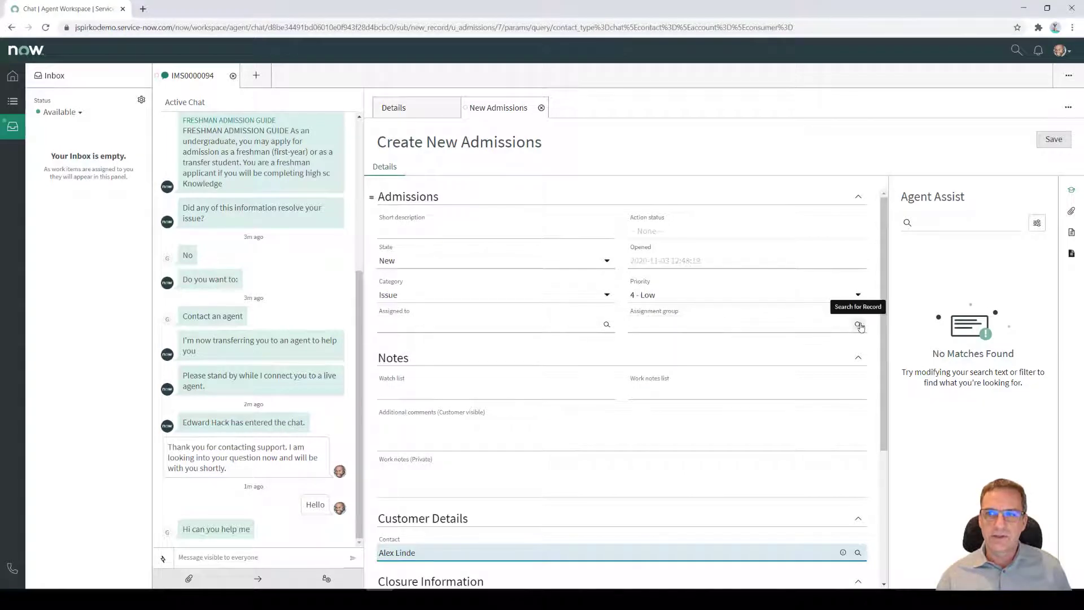
Set assignment group Analysts and short description 'Student admissions', leave Assigned to empty, and save.
{"action": "left_click", "coordinate": [858, 324]}
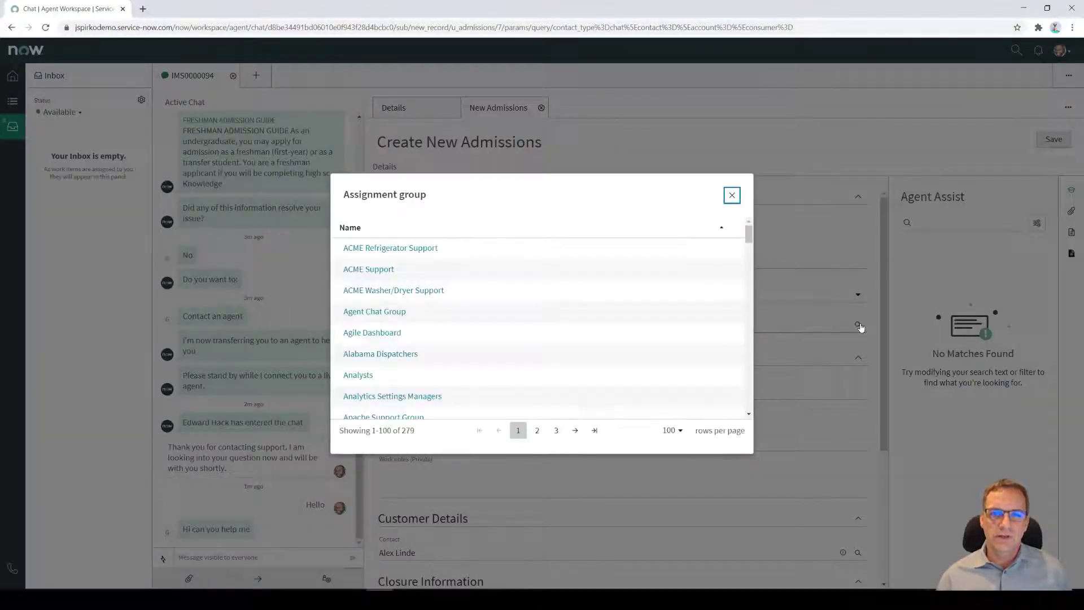
{"action": "left_click", "coordinate": [355, 376]}
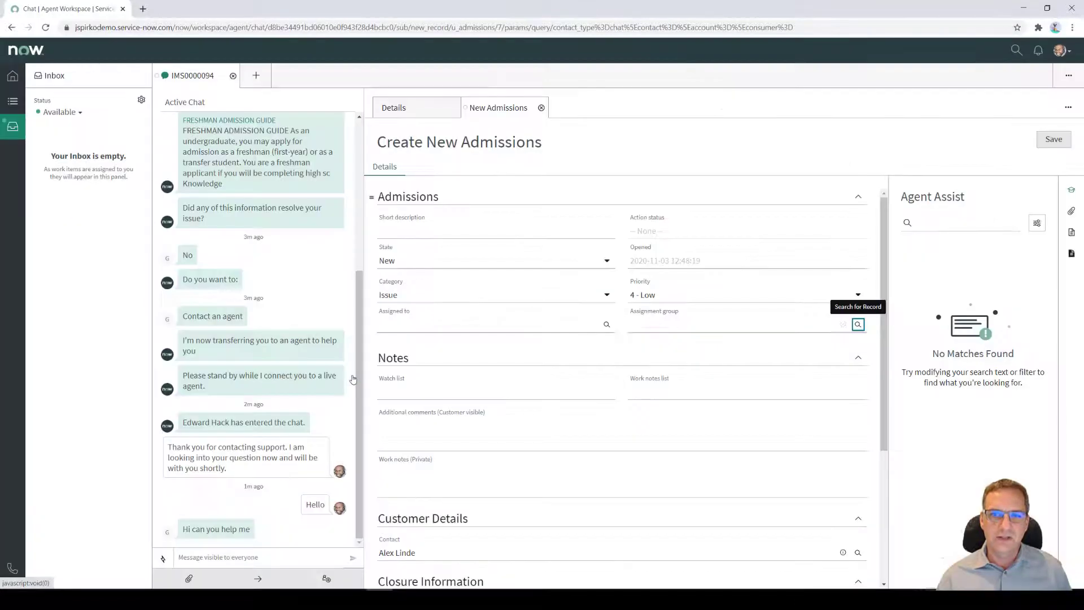
{"action": "left_click", "coordinate": [606, 324]}
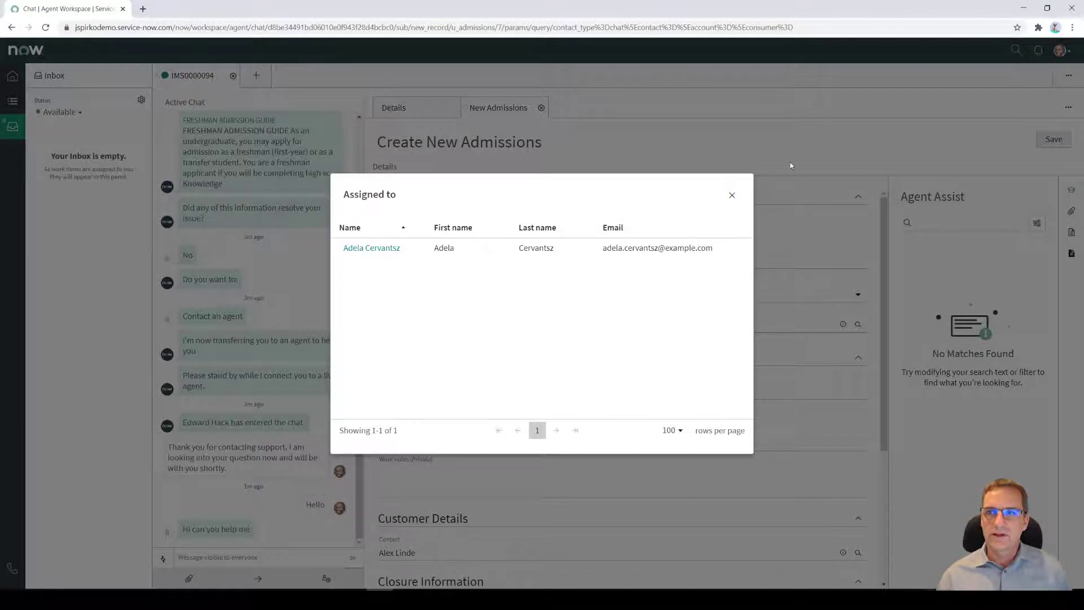
{"action": "left_click", "coordinate": [732, 195]}
{"action": "left_click", "coordinate": [448, 227]}
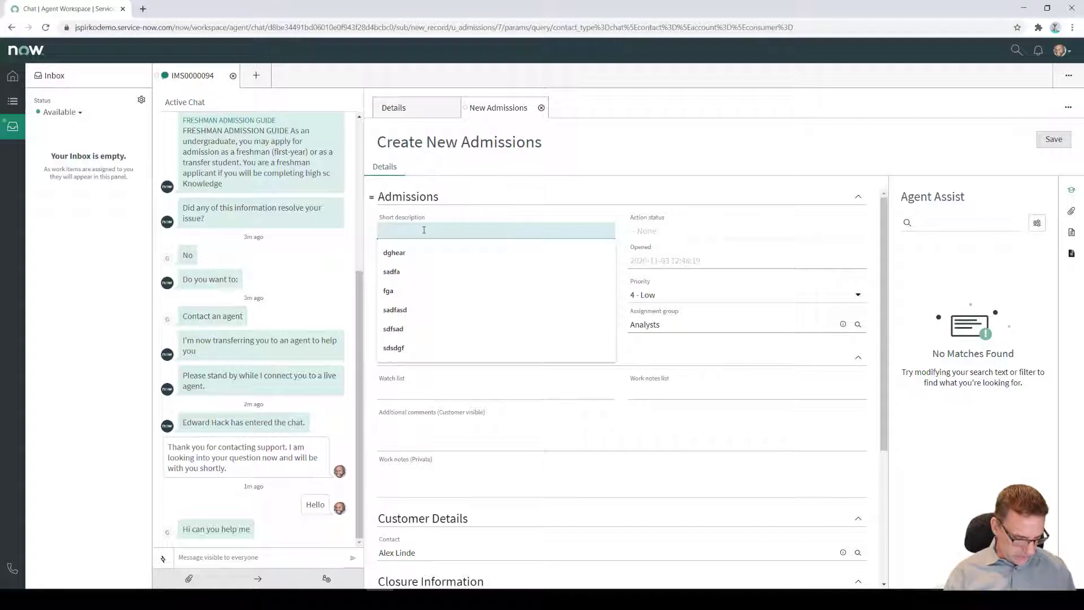
{"action": "type", "text": "Student "}
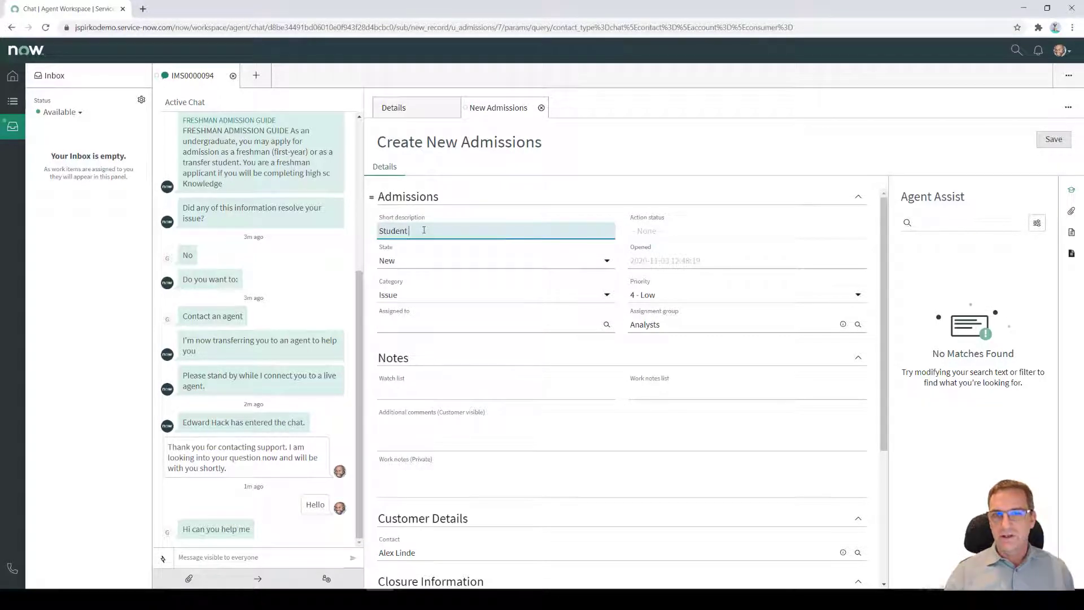
{"action": "type", "text": "admissions"}
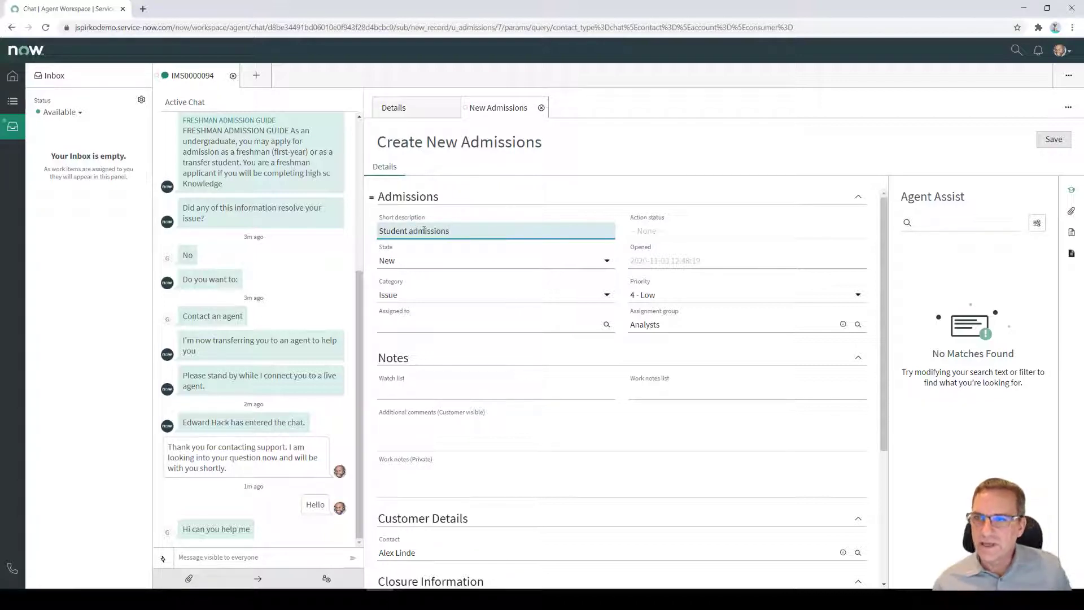
{"action": "left_click", "coordinate": [1052, 140]}
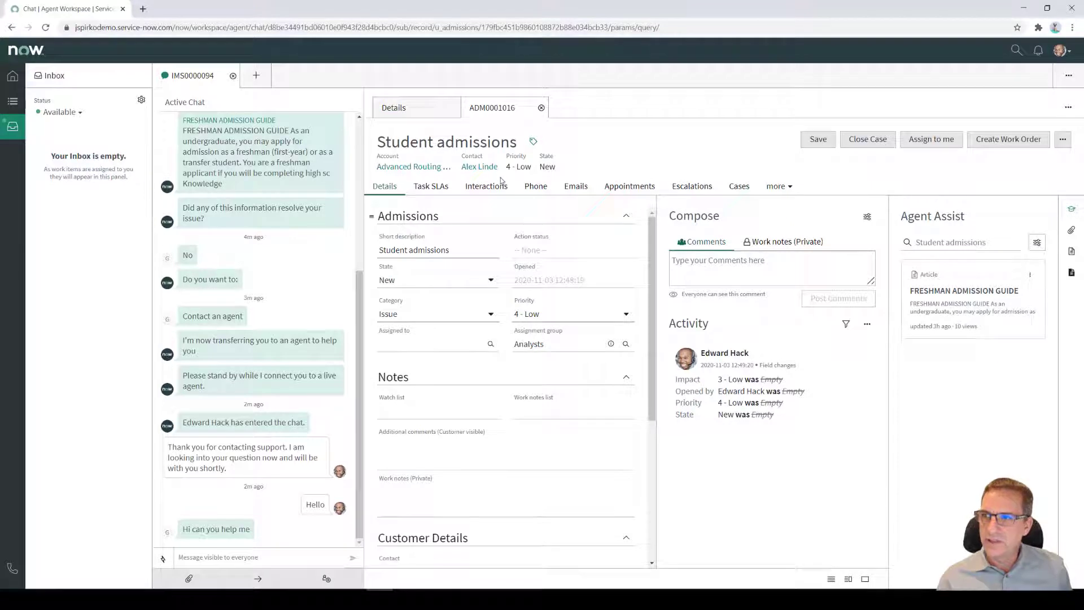
Attach the Freshman Admission Guide from Agent Assist to ADM0001016 with comment 'Attaching the guide'.
{"action": "left_click", "coordinate": [1072, 209]}
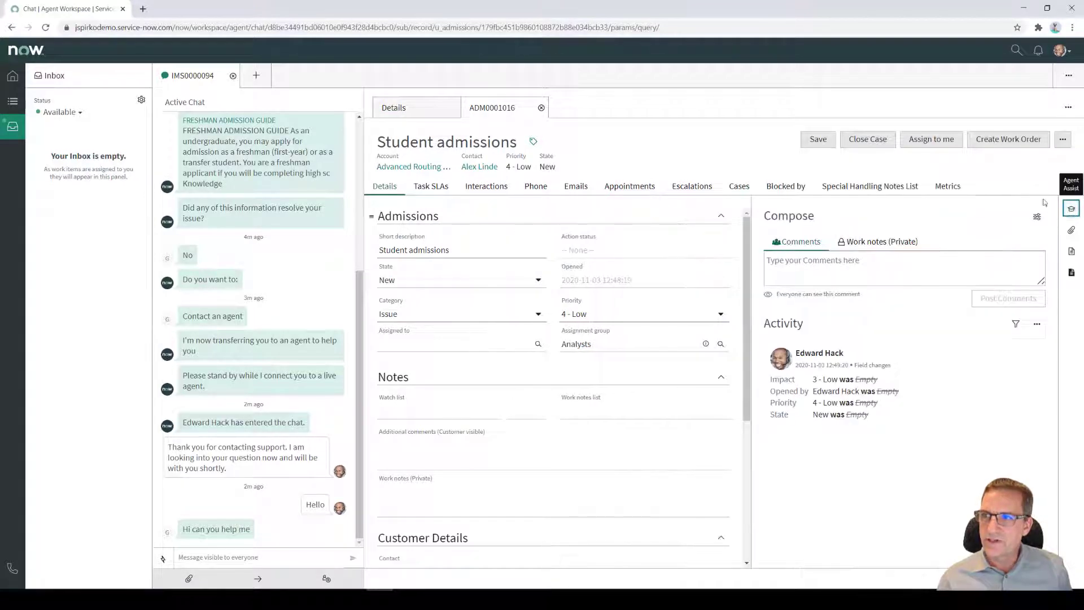
{"action": "left_click", "coordinate": [1071, 209]}
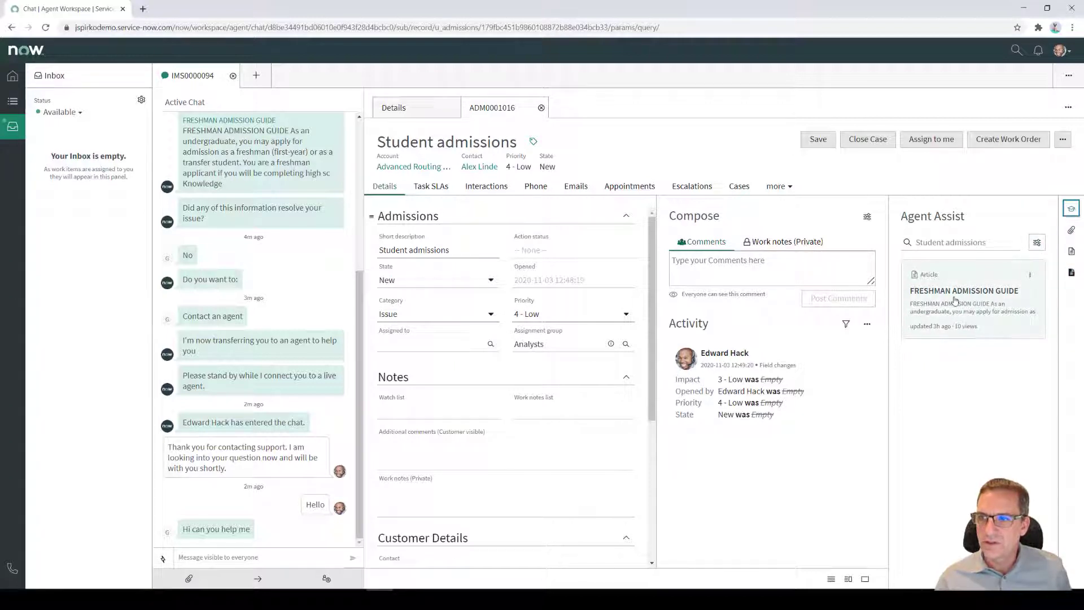
{"action": "left_click", "coordinate": [1030, 276]}
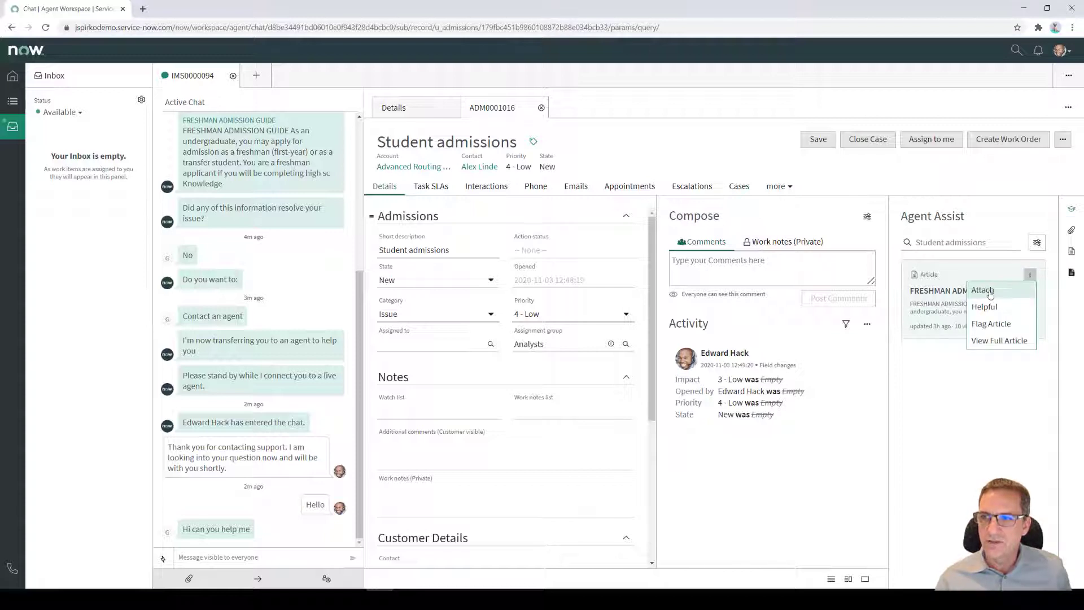
{"action": "left_click", "coordinate": [983, 290]}
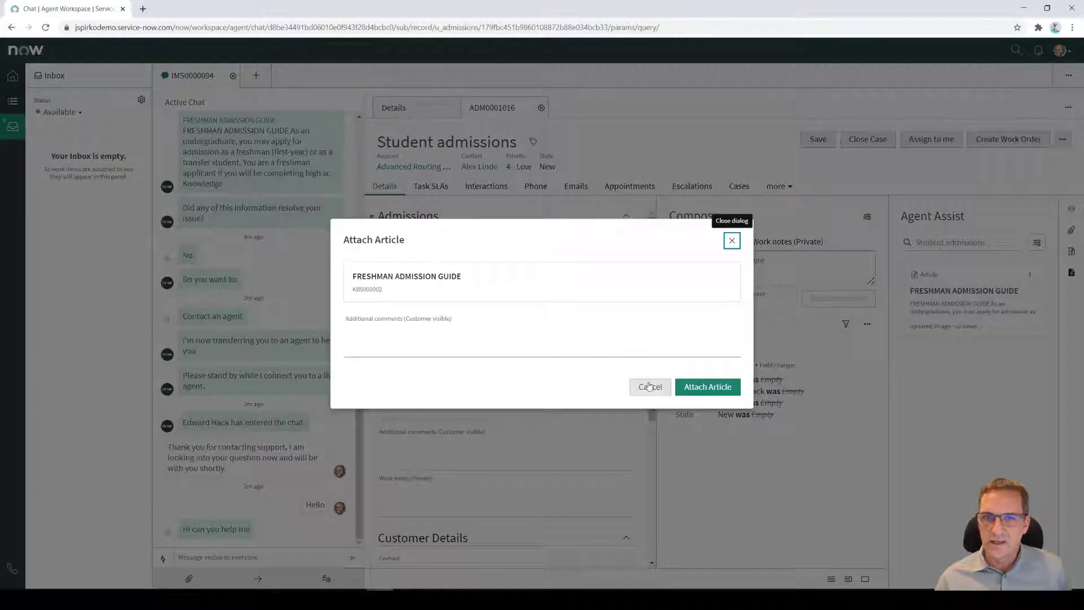
{"action": "left_click", "coordinate": [429, 345]}
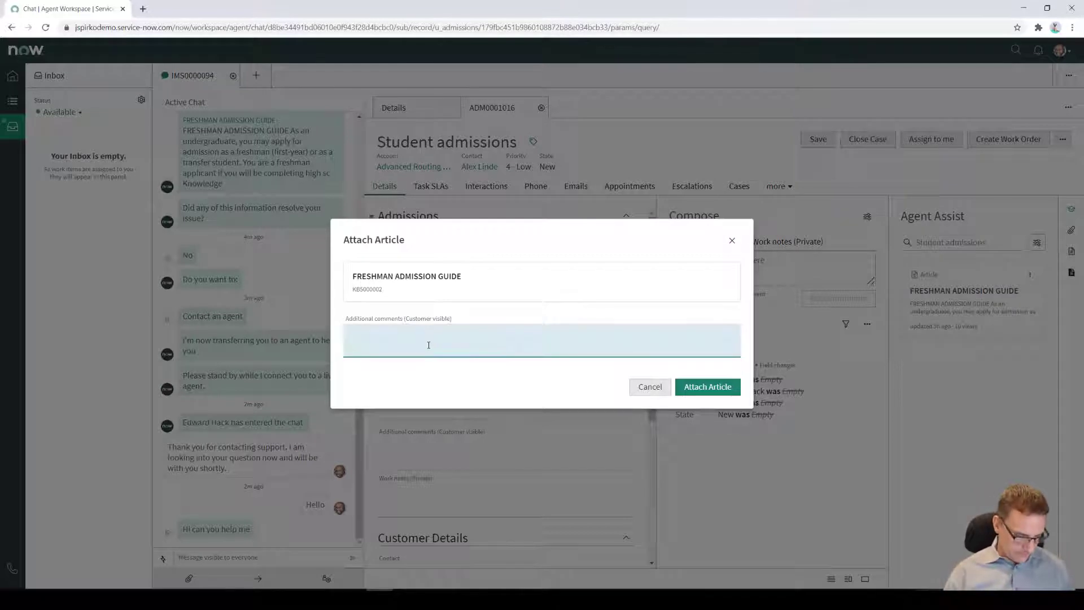
{"action": "type", "text": "Attaching"}
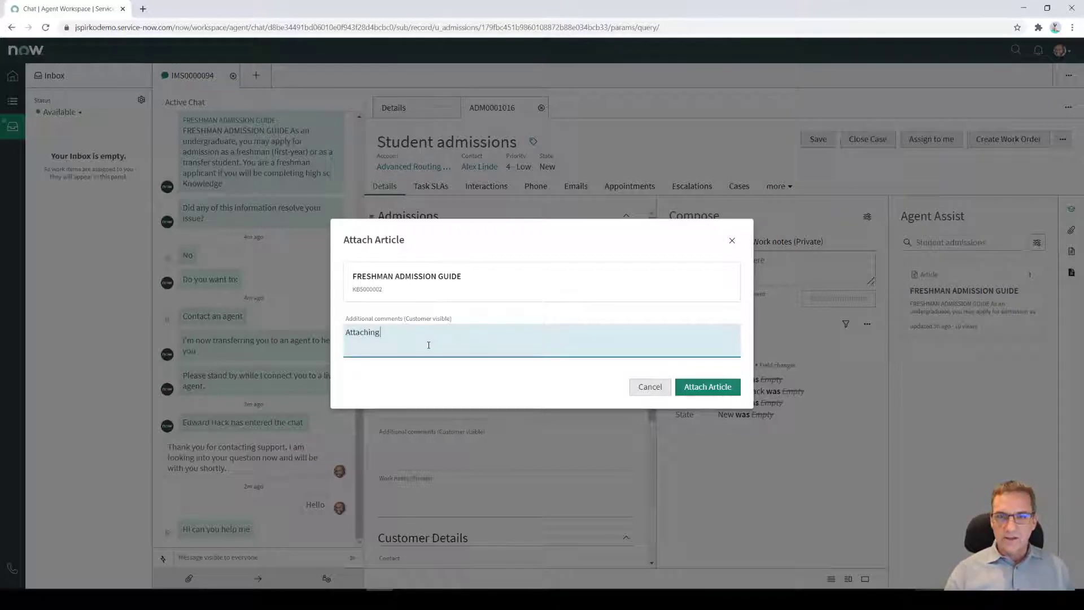
{"action": "type", "text": " the guide"}
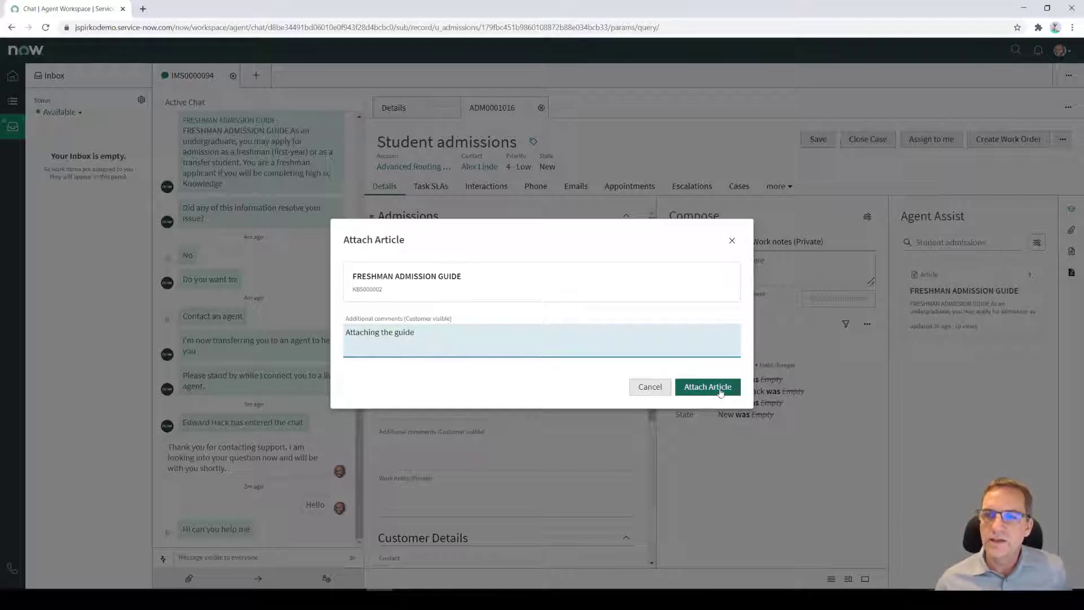
{"action": "left_click", "coordinate": [721, 391]}
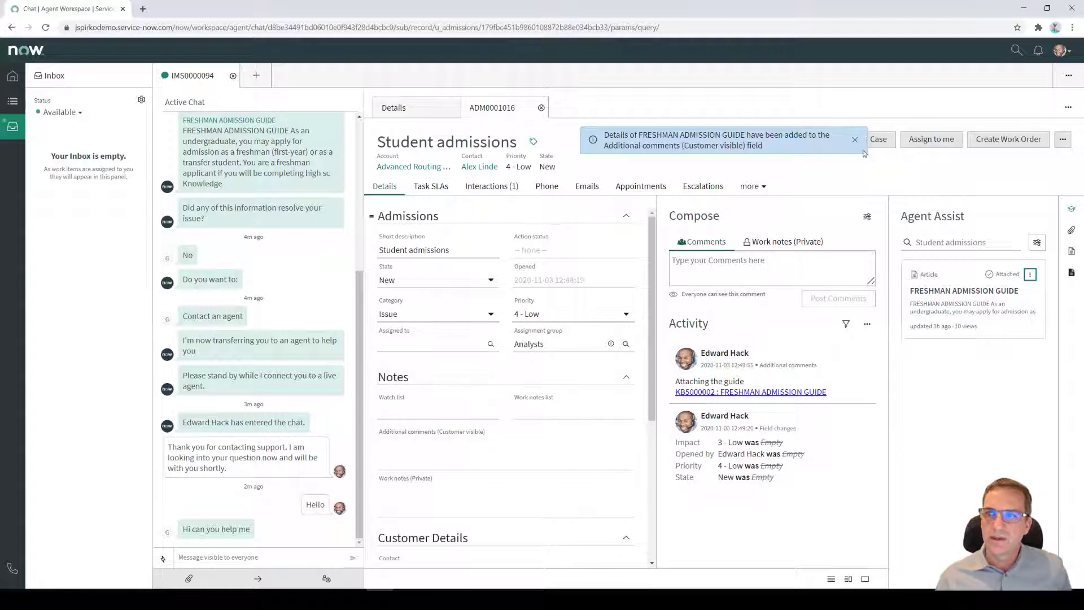
{"action": "left_click", "coordinate": [855, 140]}
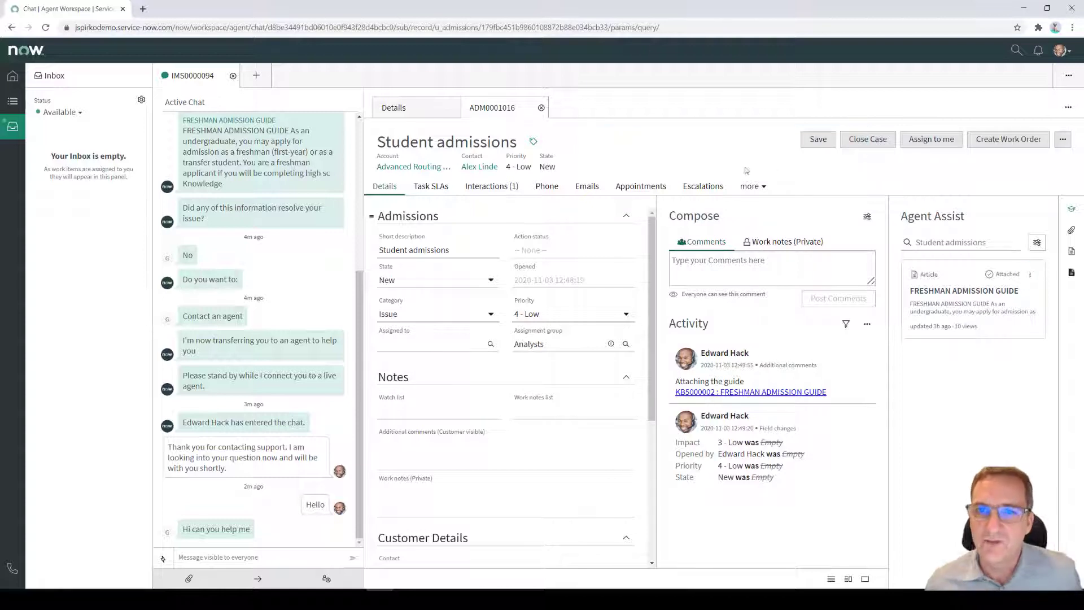
{"action": "left_click", "coordinate": [490, 191]}
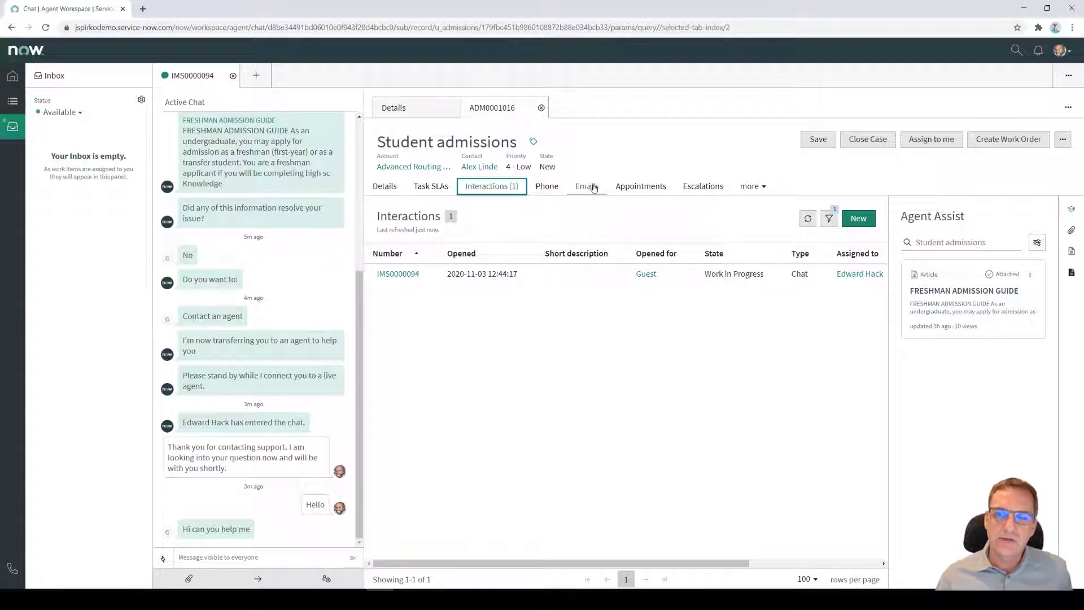
{"action": "left_click", "coordinate": [593, 187]}
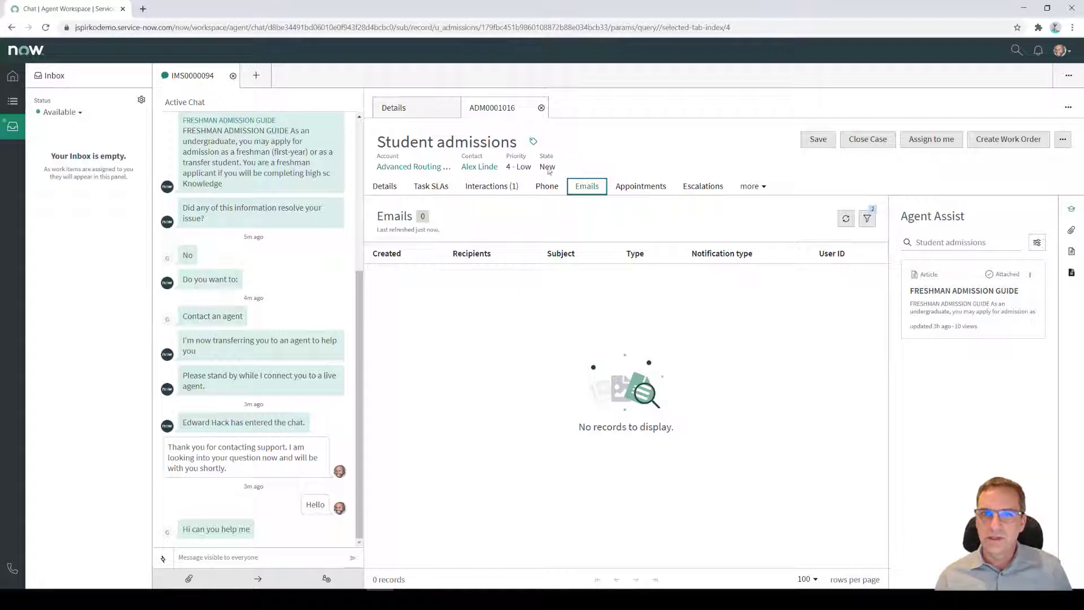
{"action": "left_click", "coordinate": [384, 186]}
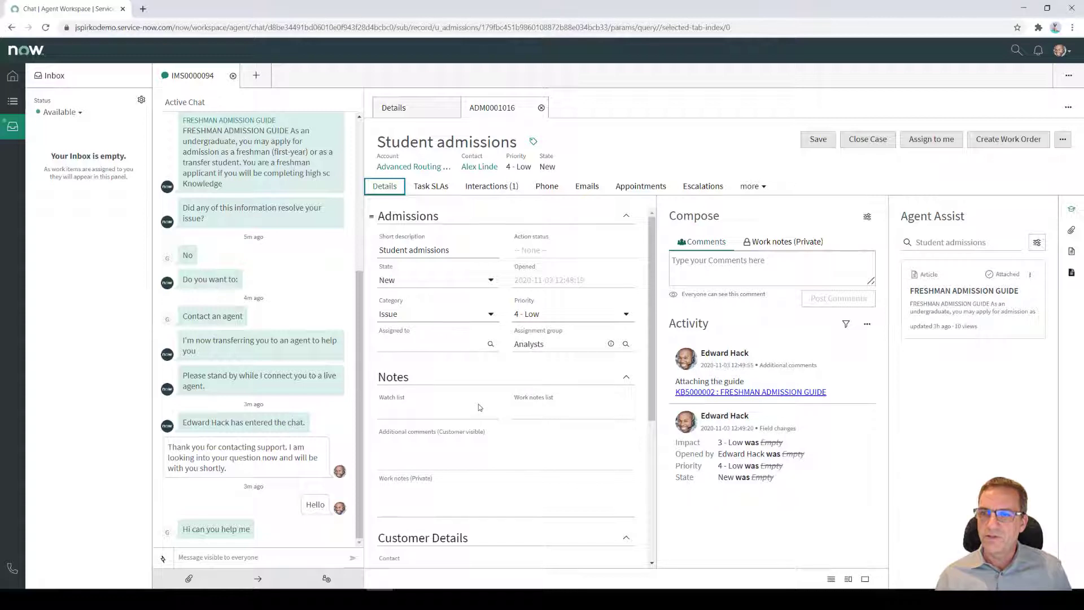
{"action": "scroll", "coordinate": [481, 398], "scroll_direction": "down", "scroll_amount": 3}
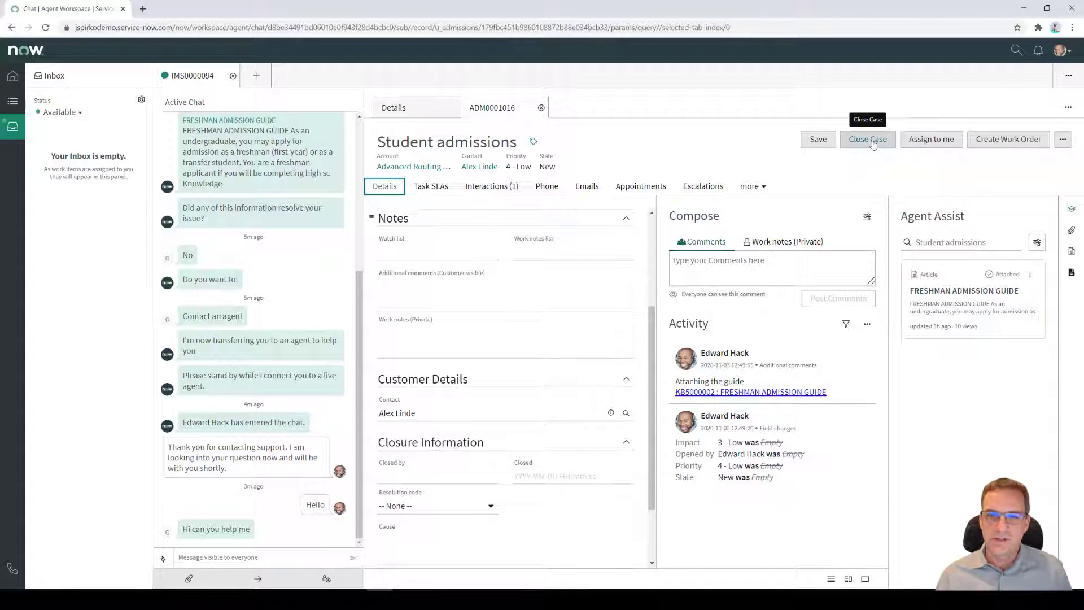
{"action": "left_click", "coordinate": [408, 505]}
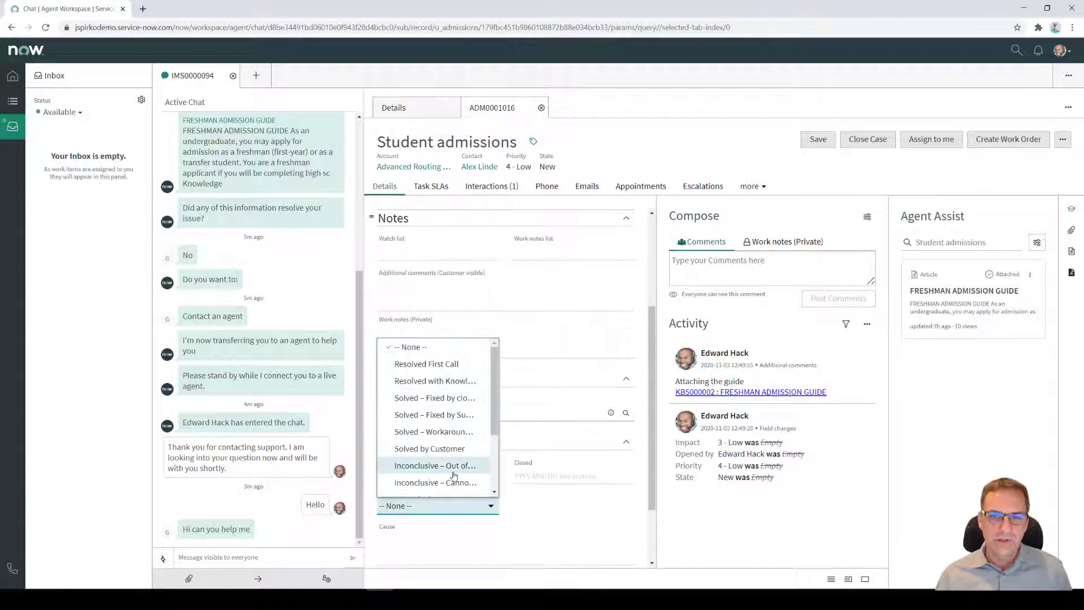
{"action": "left_click", "coordinate": [567, 525]}
{"action": "left_click", "coordinate": [560, 526]}
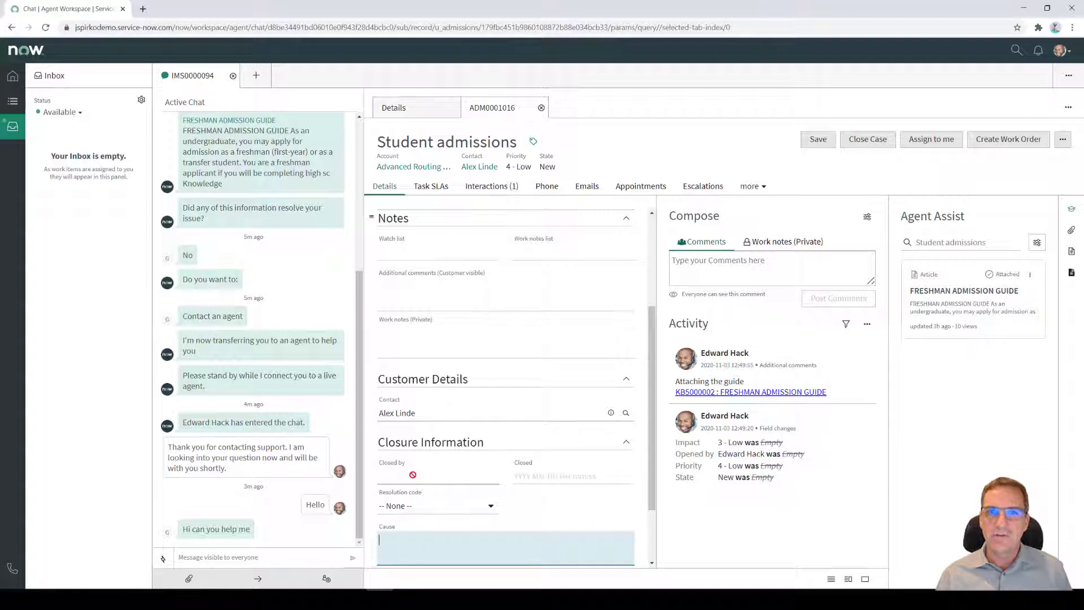
{"action": "scroll", "coordinate": [413, 475], "scroll_direction": "up", "scroll_amount": 3}
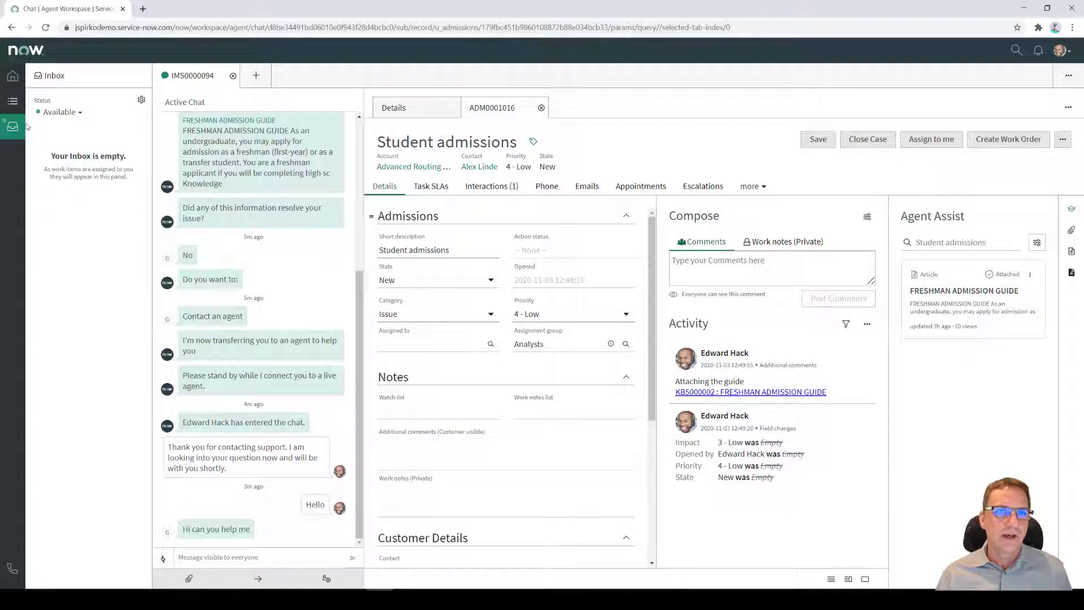
From Home's All cases list, glance at the freshman case, then open CS0001027 'E-mails are not delivered'.
{"action": "left_click", "coordinate": [12, 75]}
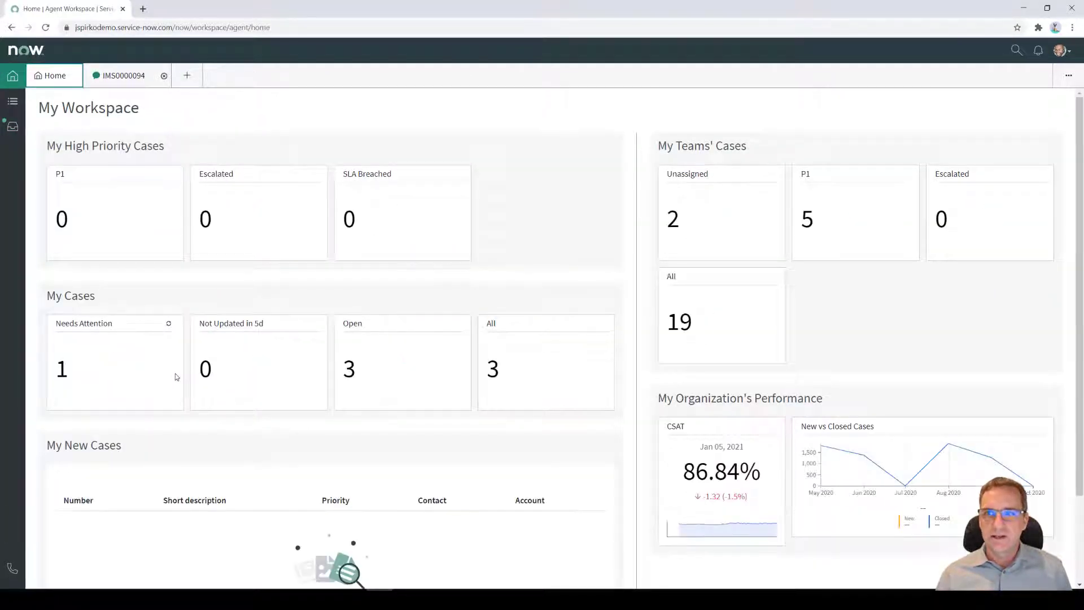
{"action": "left_click", "coordinate": [700, 325]}
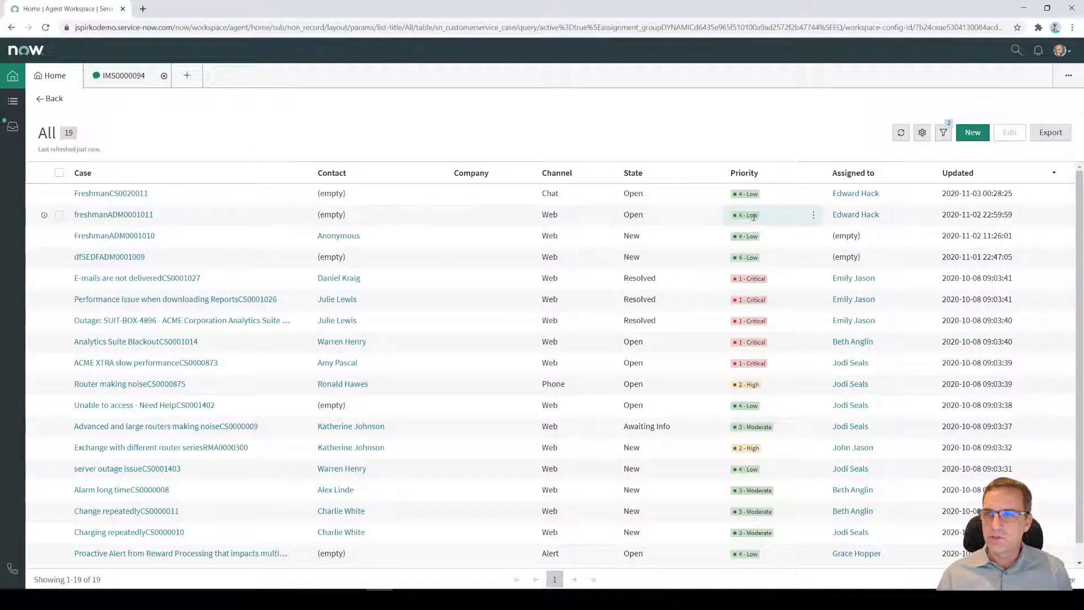
{"action": "left_click", "coordinate": [114, 215]}
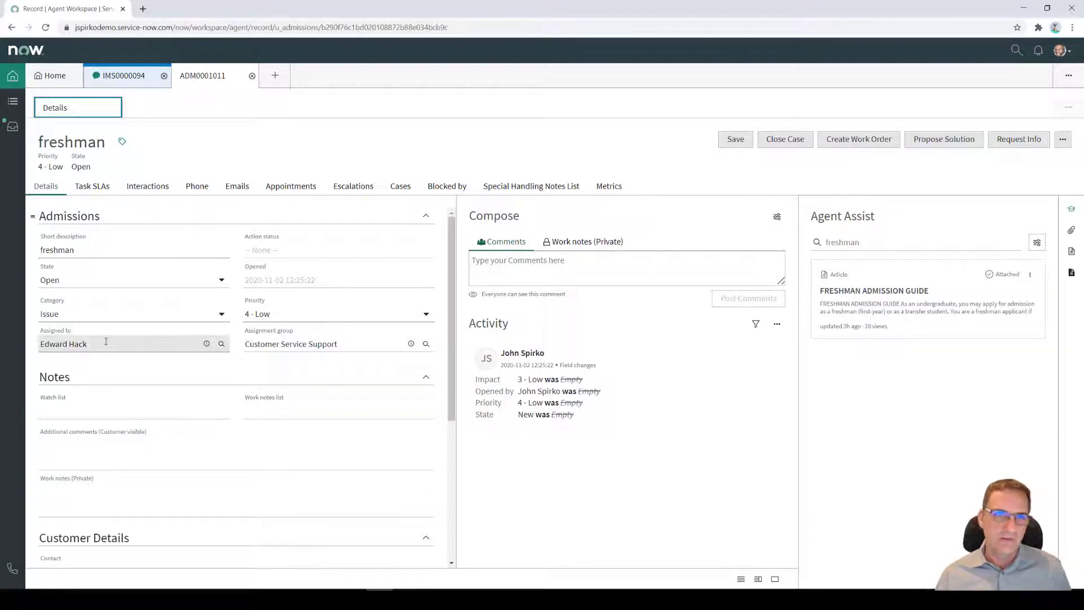
{"action": "left_click", "coordinate": [52, 78]}
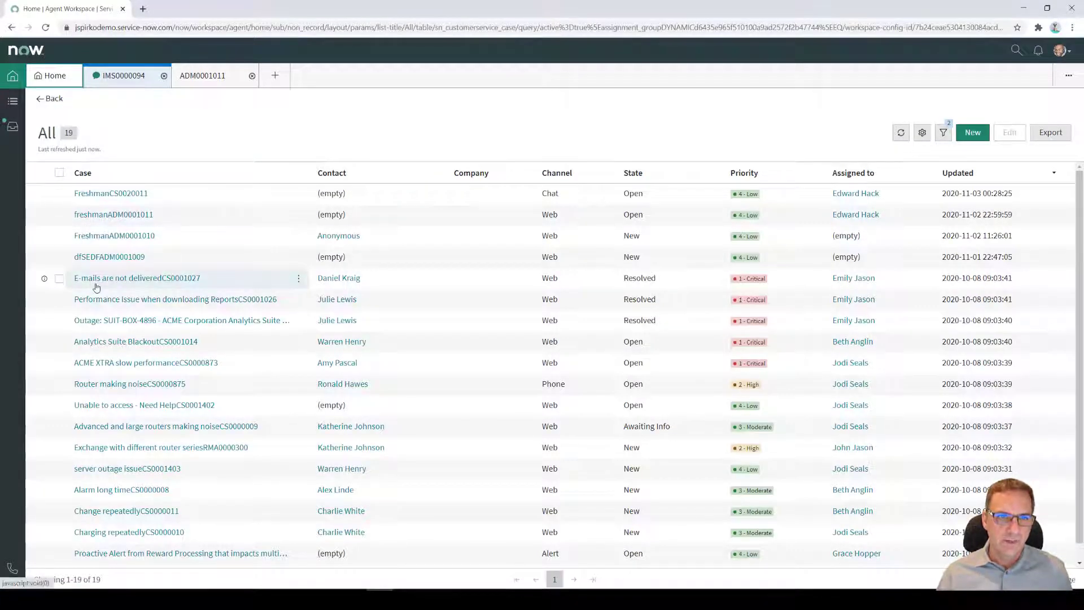
{"action": "left_click", "coordinate": [97, 282]}
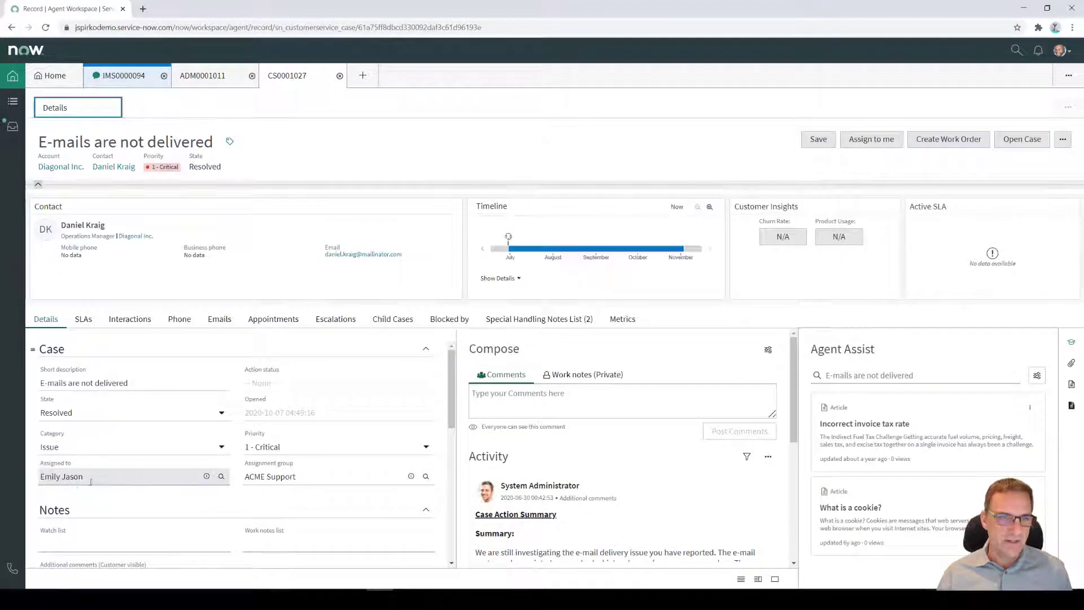
Assign case CS0001027 to yourself and post the comment 'asdfsadf' to its activity.
{"action": "left_click", "coordinate": [871, 141]}
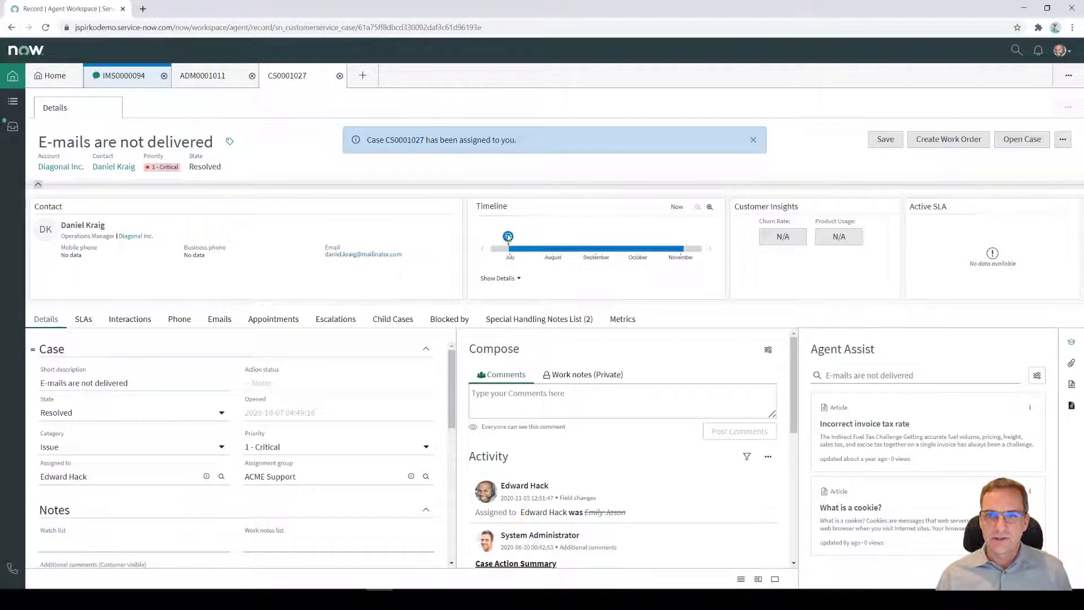
{"action": "mouse_move", "coordinate": [510, 236]}
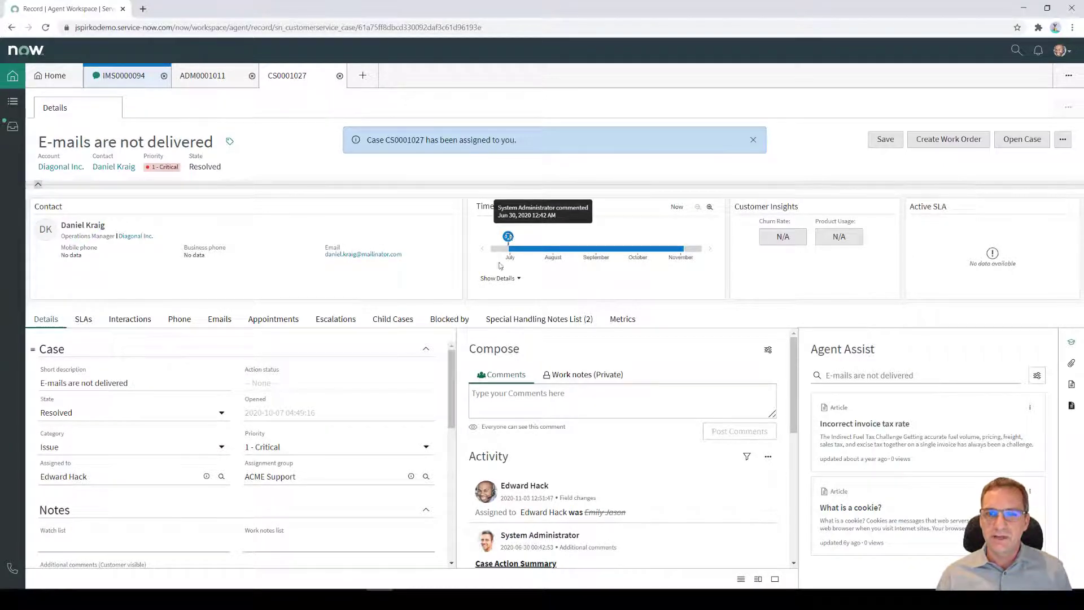
{"action": "left_click", "coordinate": [527, 402]}
{"action": "type", "text": "asdfsadfs"}
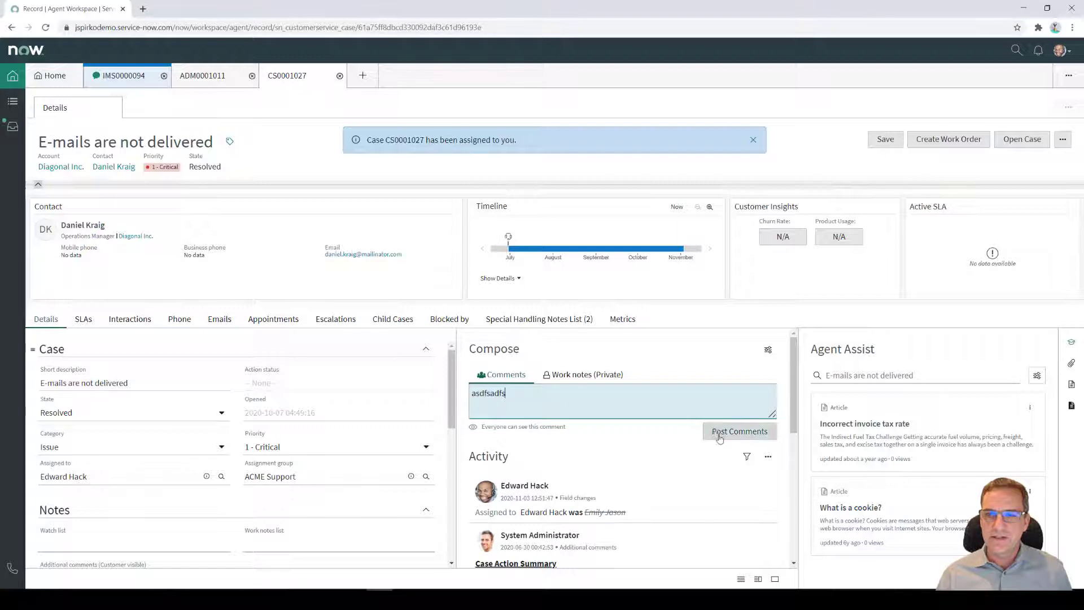
{"action": "left_click", "coordinate": [719, 434]}
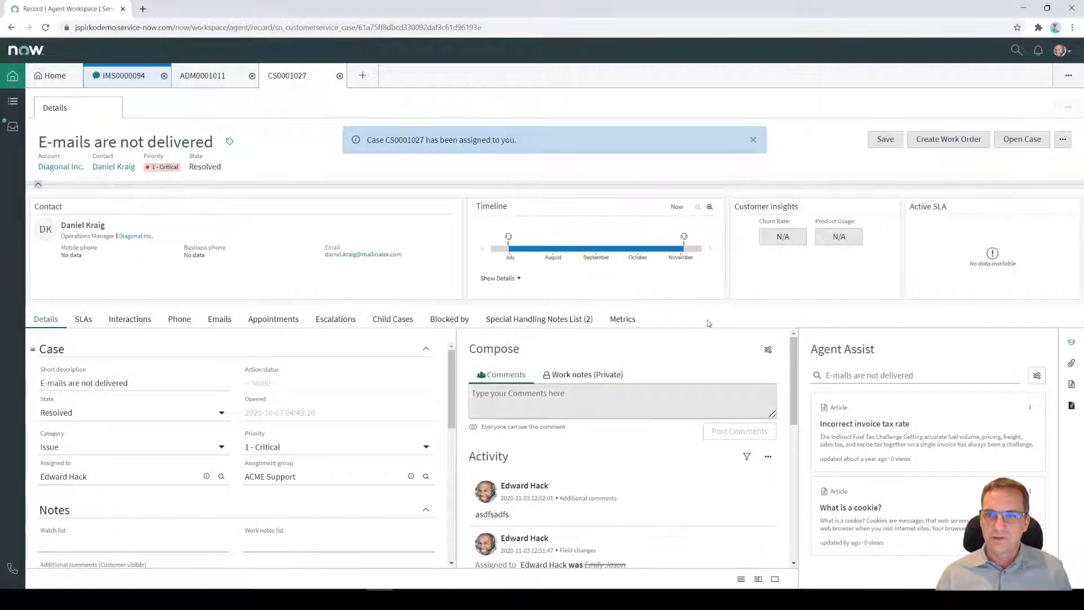
{"action": "mouse_move", "coordinate": [685, 236]}
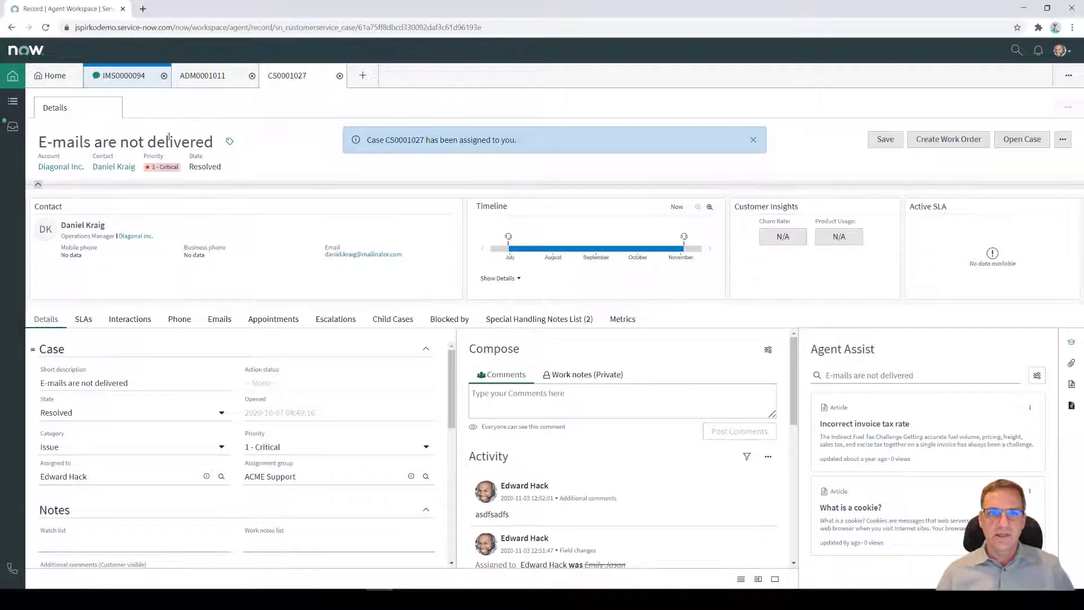
{"action": "left_click", "coordinate": [123, 79]}
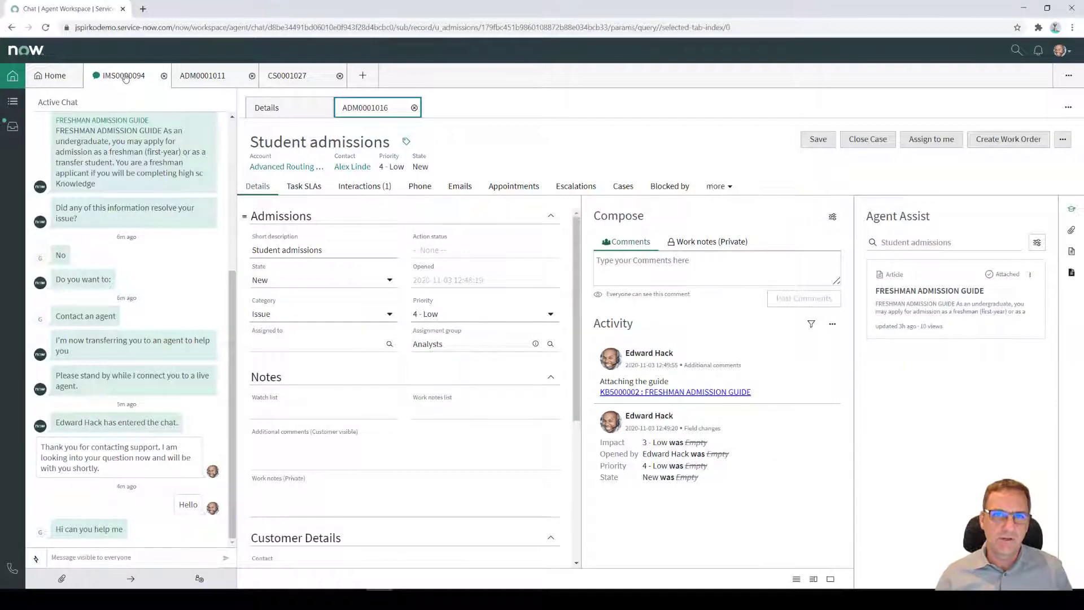
{"action": "left_click", "coordinate": [289, 79]}
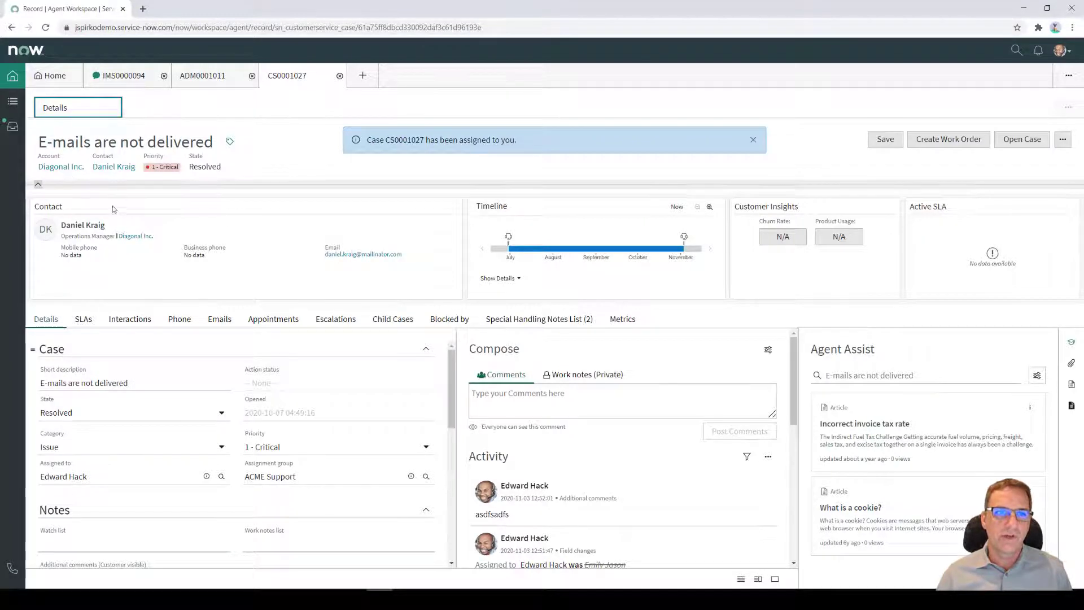
Peek at the Inbox panel, then bring the AWA Operations Dashboard browser window onto the screen.
{"action": "left_click", "coordinate": [12, 127]}
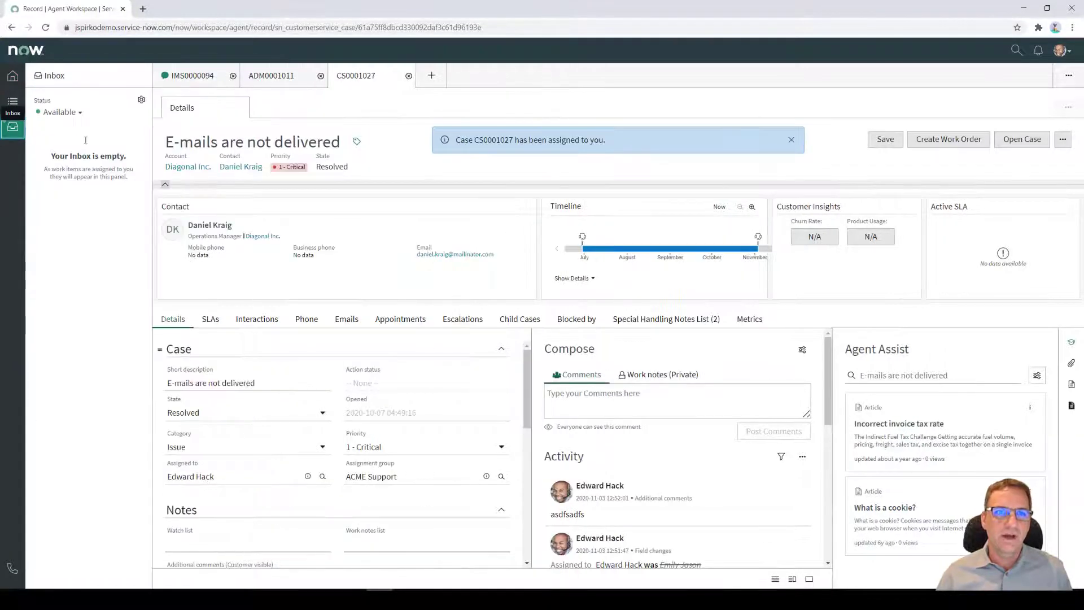
{"action": "left_click", "coordinate": [14, 128]}
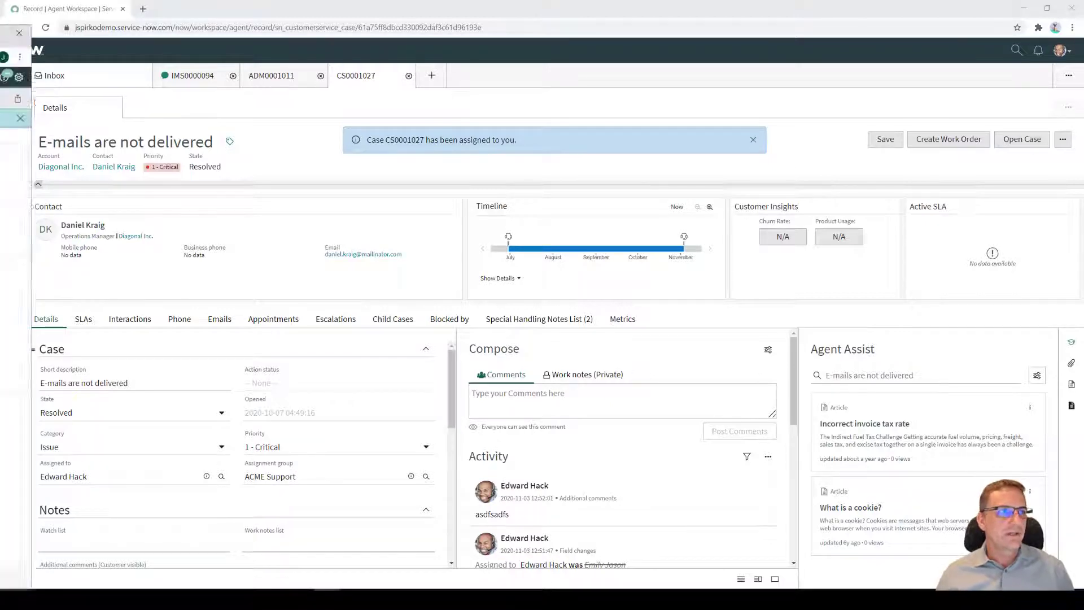
{"action": "left_click_drag", "start_coordinate": [0, 6], "coordinate": [309, 25]}
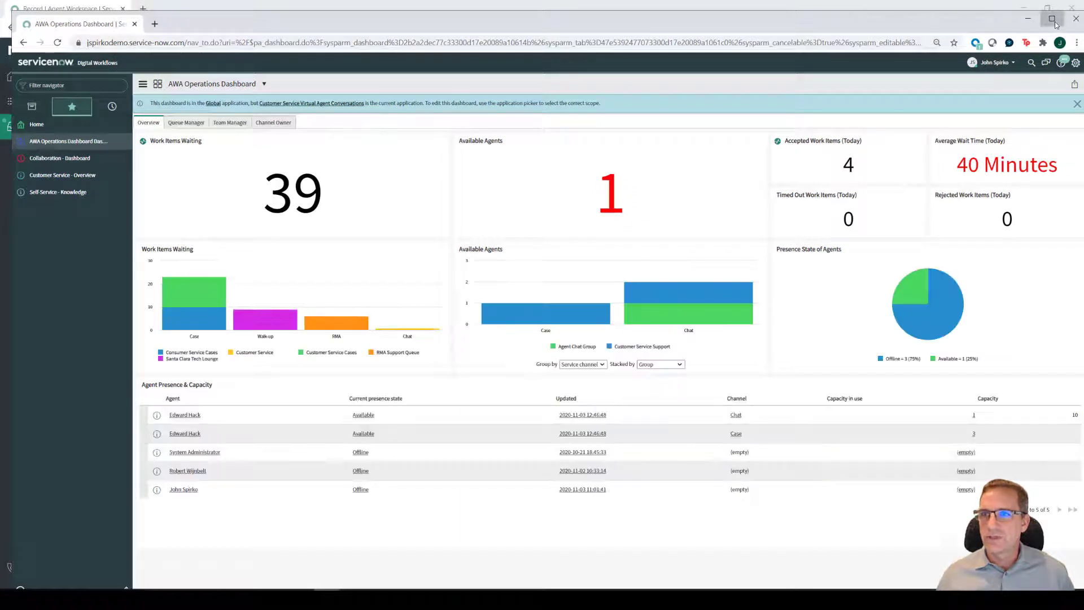
Maximize the dashboard window and show All Applications with the Self-Service section collapsed.
{"action": "left_click", "coordinate": [1053, 18]}
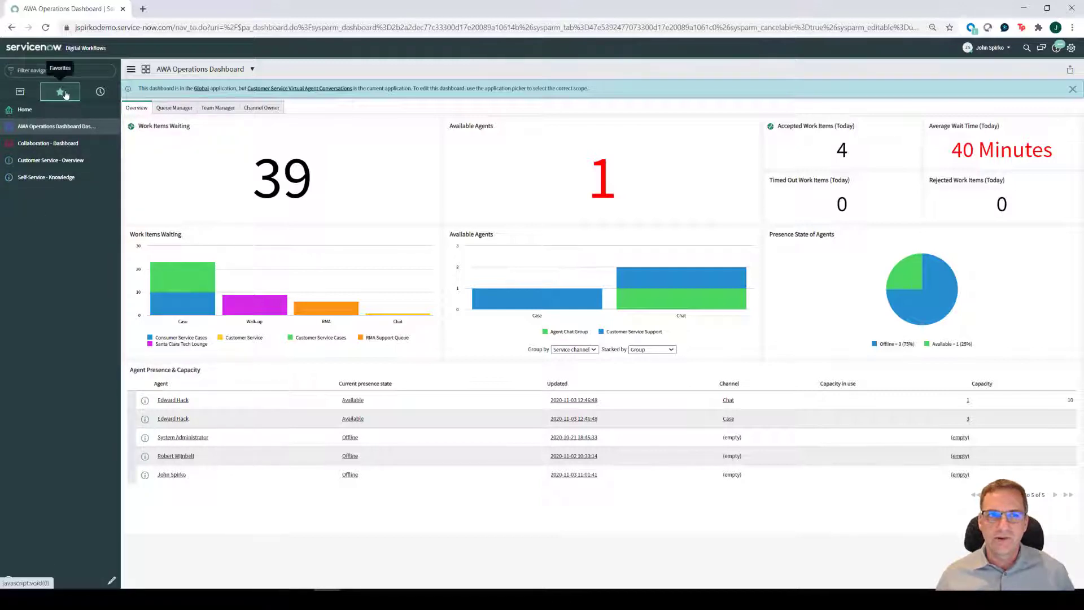
{"action": "left_click", "coordinate": [27, 93]}
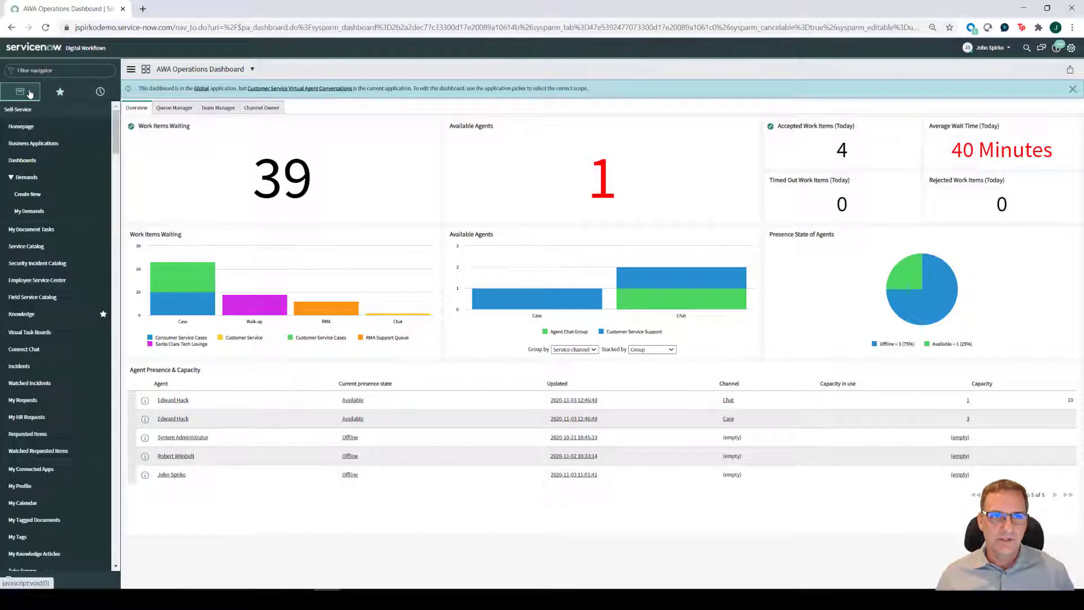
{"action": "left_click", "coordinate": [19, 109]}
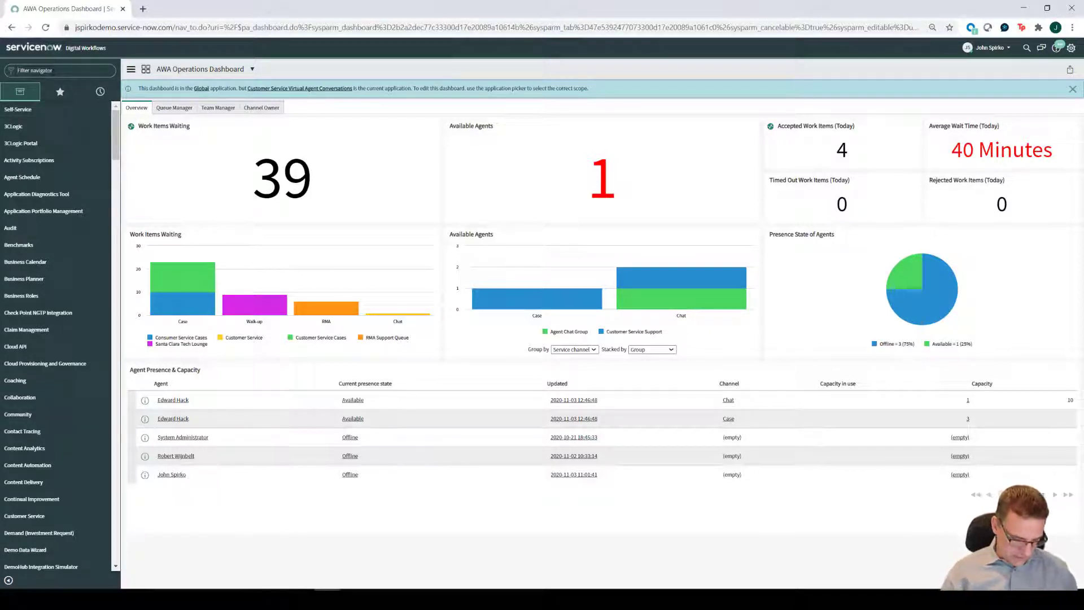
Filter the navigator for 'know' and star Knowledge to add all its modules to favorites.
{"action": "type", "text": "know"}
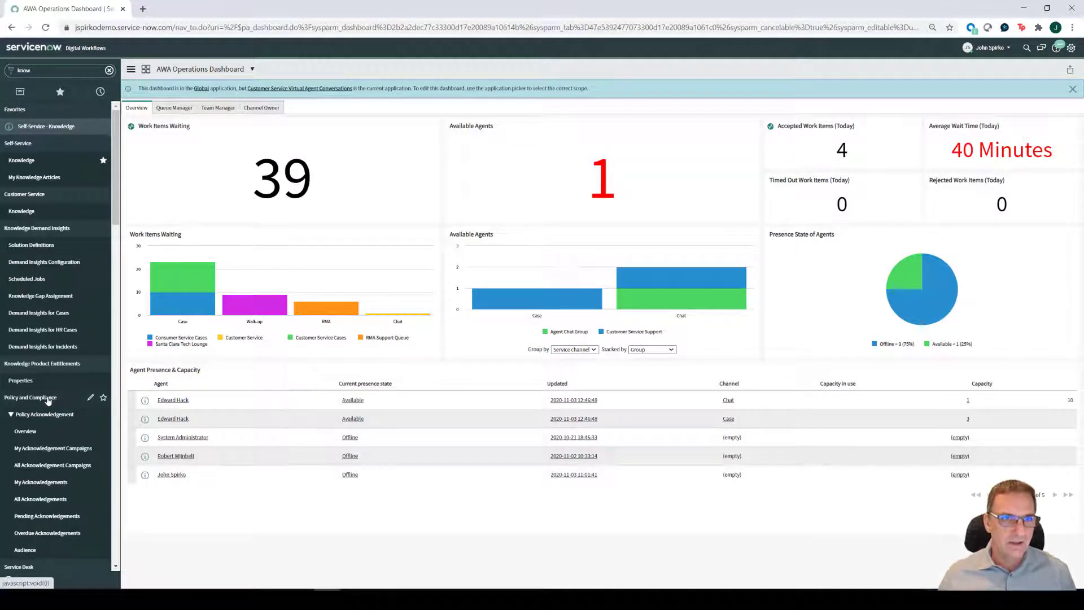
{"action": "scroll", "coordinate": [48, 400], "scroll_direction": "down", "scroll_amount": 5}
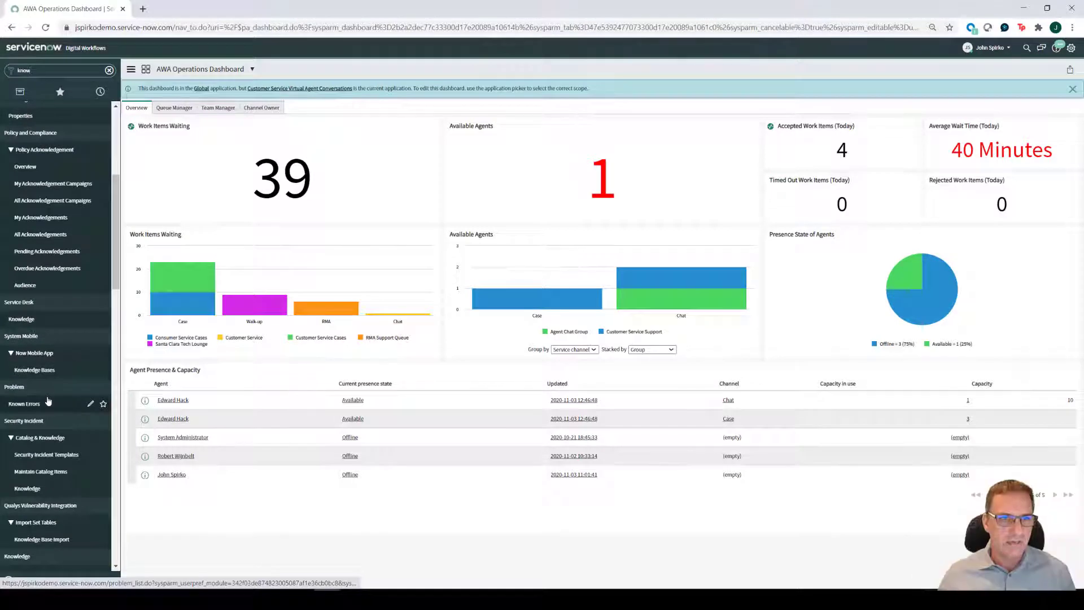
{"action": "scroll", "coordinate": [48, 401], "scroll_direction": "down", "scroll_amount": 3}
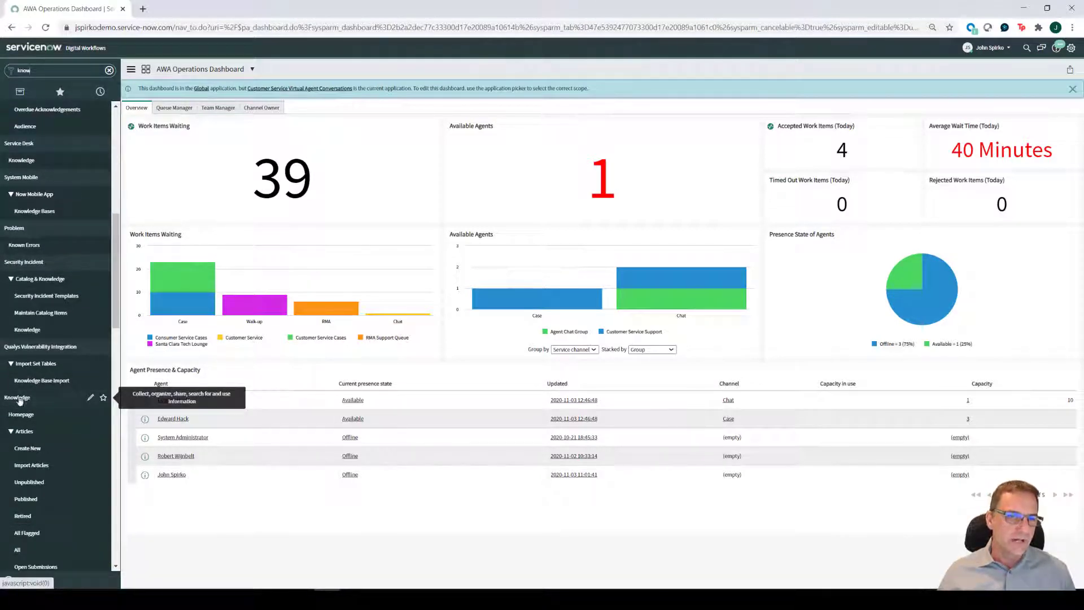
{"action": "left_click", "coordinate": [104, 399]}
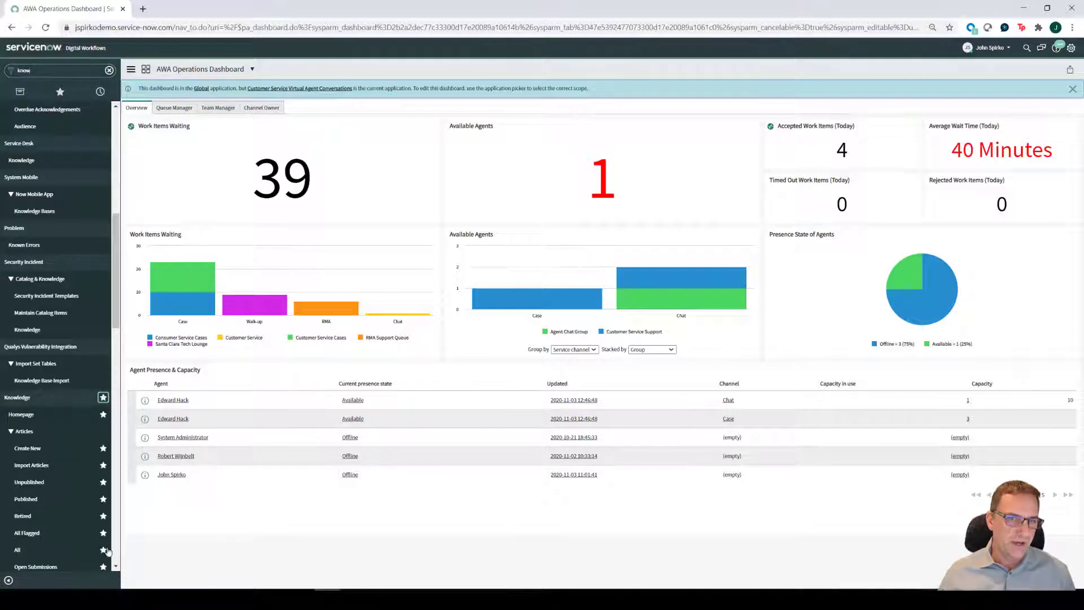
Show the Favorites list with Knowledge expanded and open the Self-Service Knowledge search page.
{"action": "left_click", "coordinate": [61, 92]}
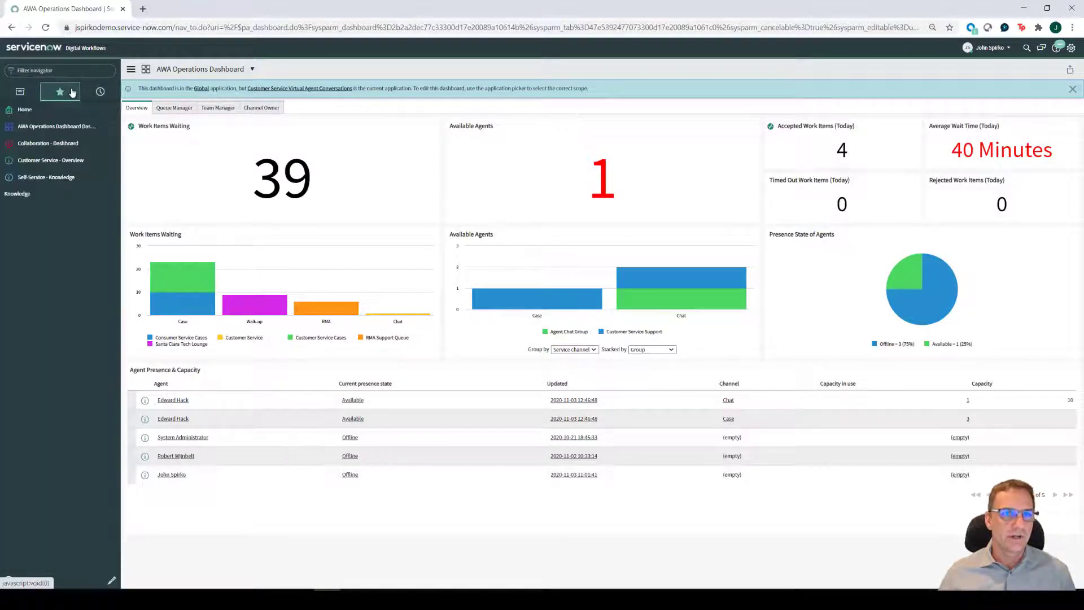
{"action": "left_click", "coordinate": [28, 196]}
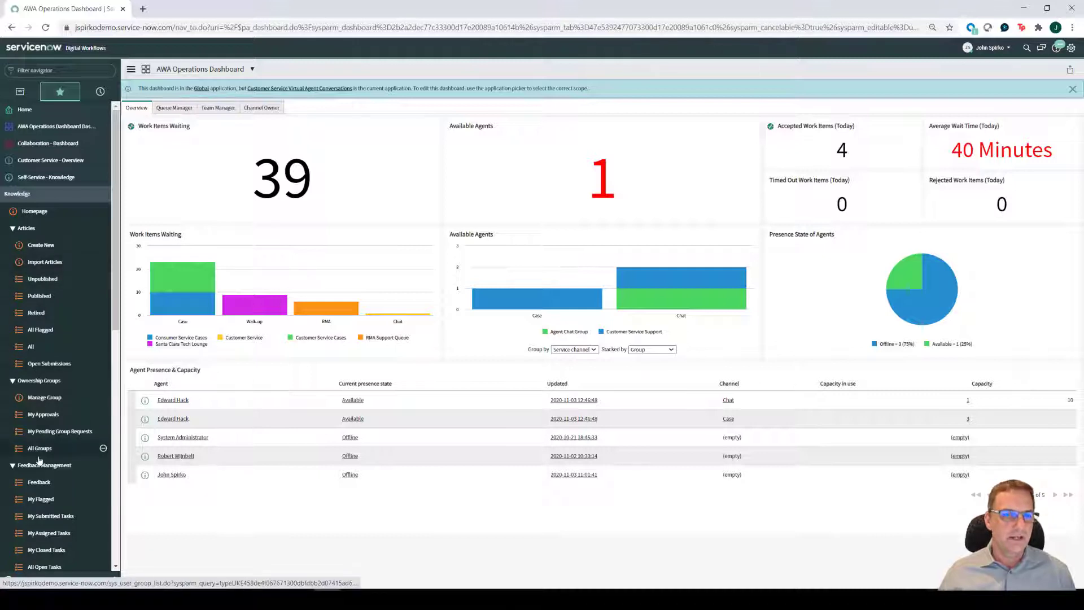
{"action": "scroll", "coordinate": [40, 460], "scroll_direction": "down", "scroll_amount": 2}
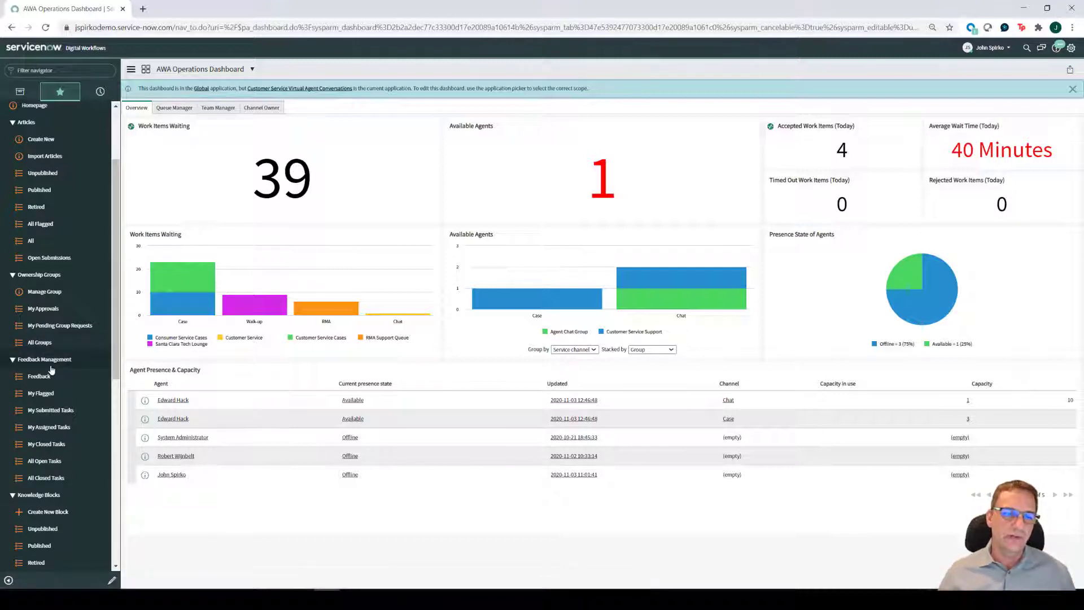
{"action": "scroll", "coordinate": [50, 370], "scroll_direction": "up", "scroll_amount": 2}
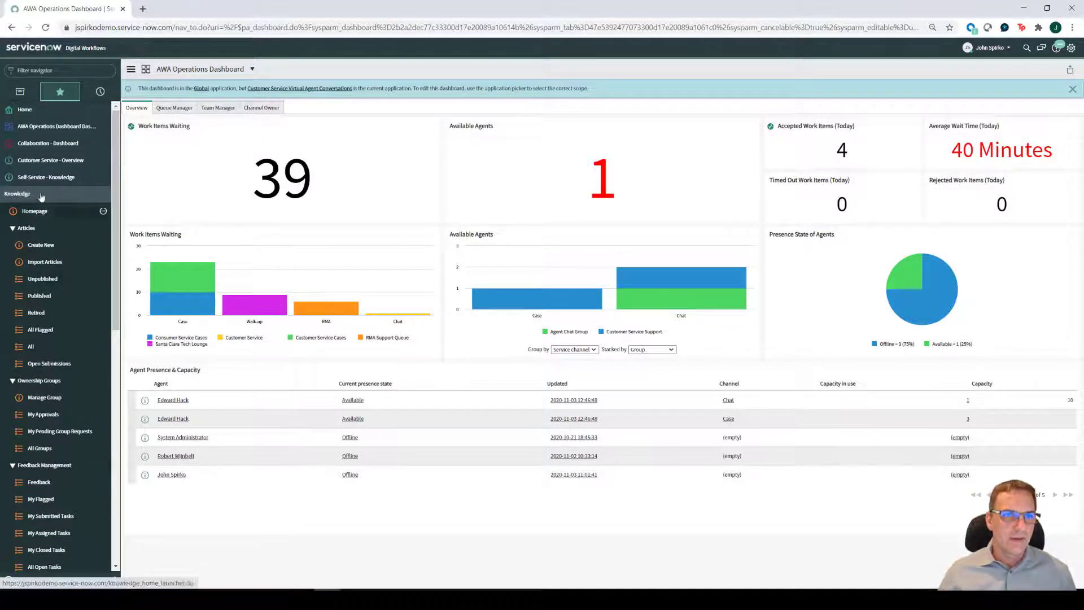
{"action": "left_click", "coordinate": [31, 178]}
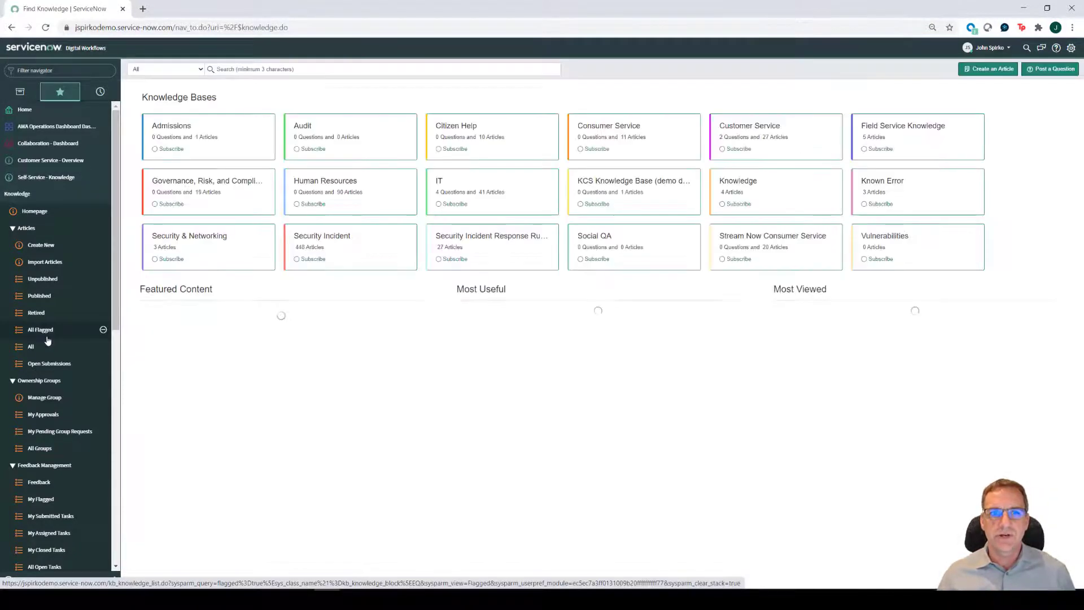
Open the Admissions knowledge base and start creating a new article from it.
{"action": "left_click", "coordinate": [206, 134]}
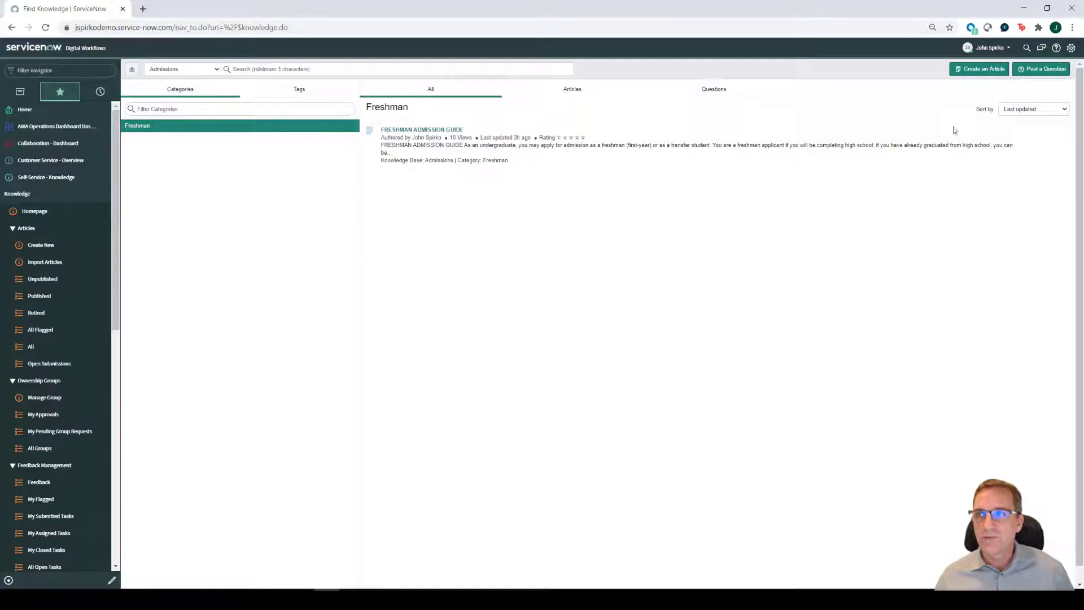
{"action": "left_click", "coordinate": [984, 70]}
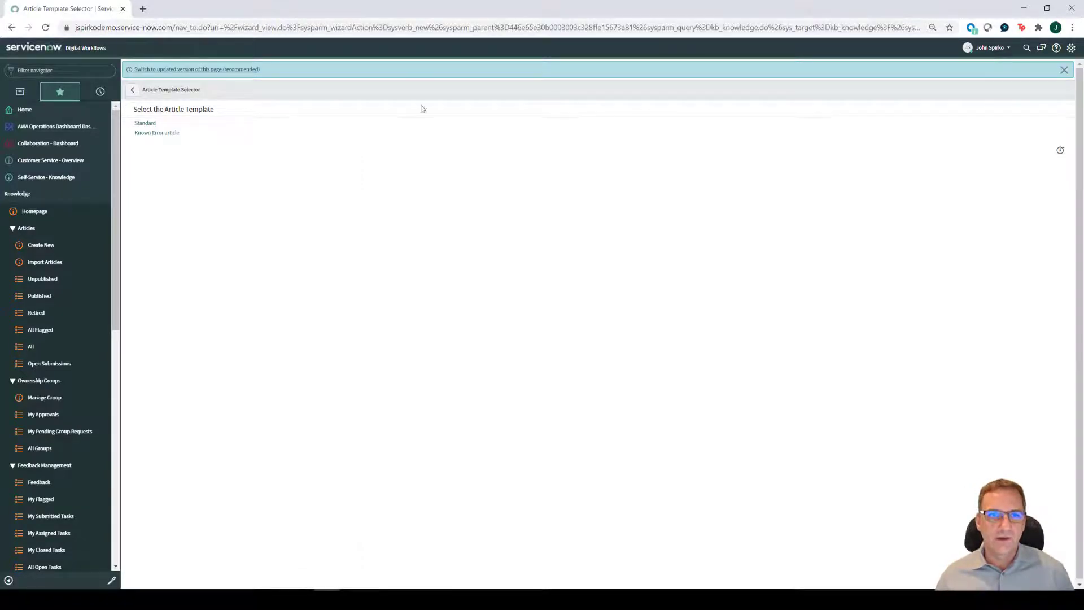
Pick the Standard article template, collapse Knowledge in the navigator, and reopen the AWA Operations Dashboard.
{"action": "left_click", "coordinate": [150, 124]}
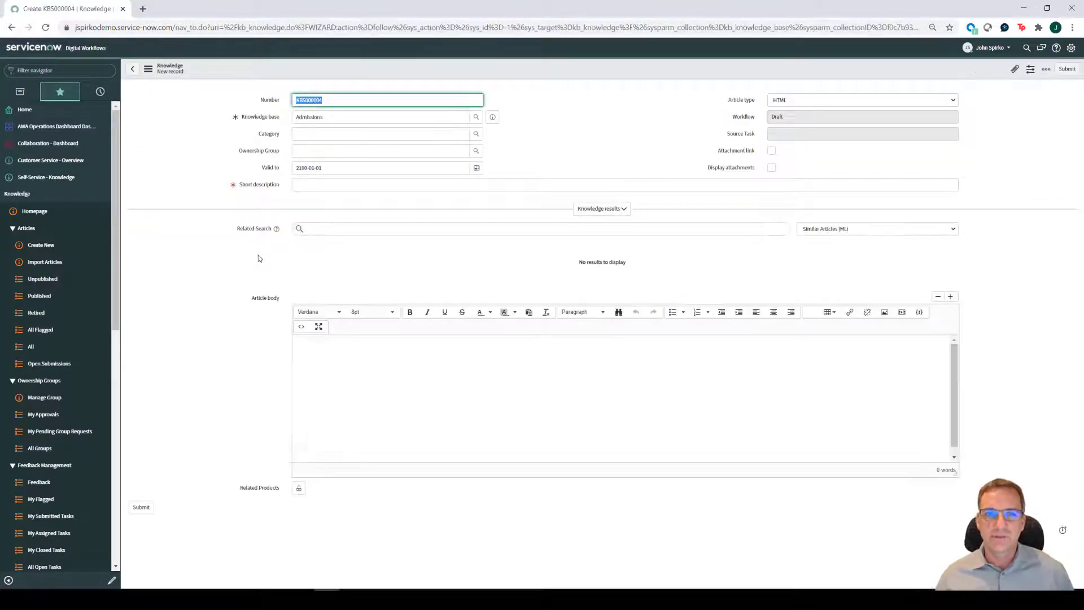
{"action": "left_click", "coordinate": [322, 351]}
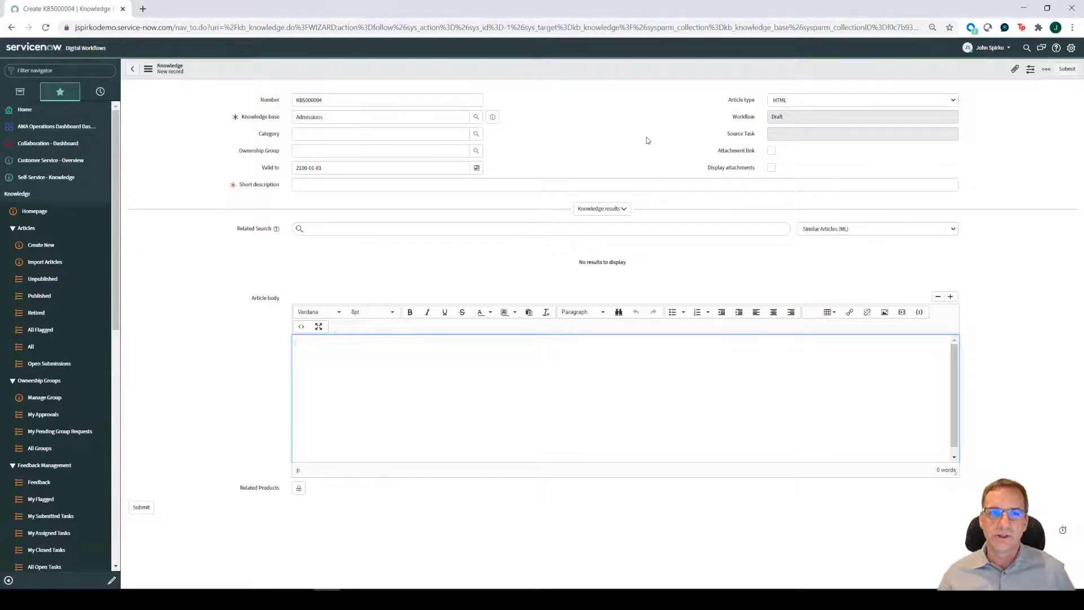
{"action": "left_click", "coordinate": [22, 196]}
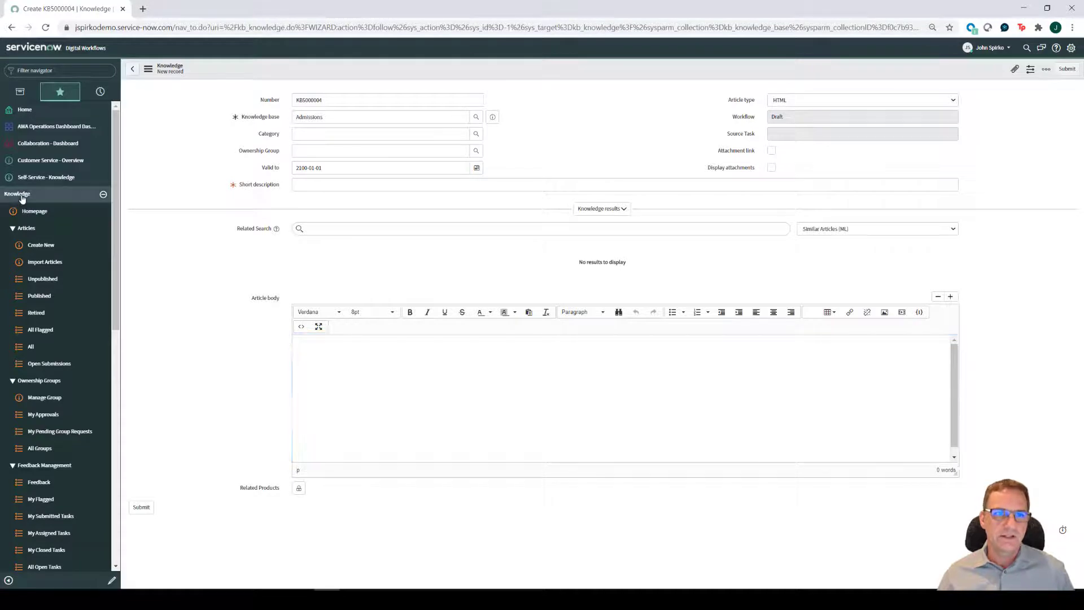
{"action": "left_click", "coordinate": [22, 197]}
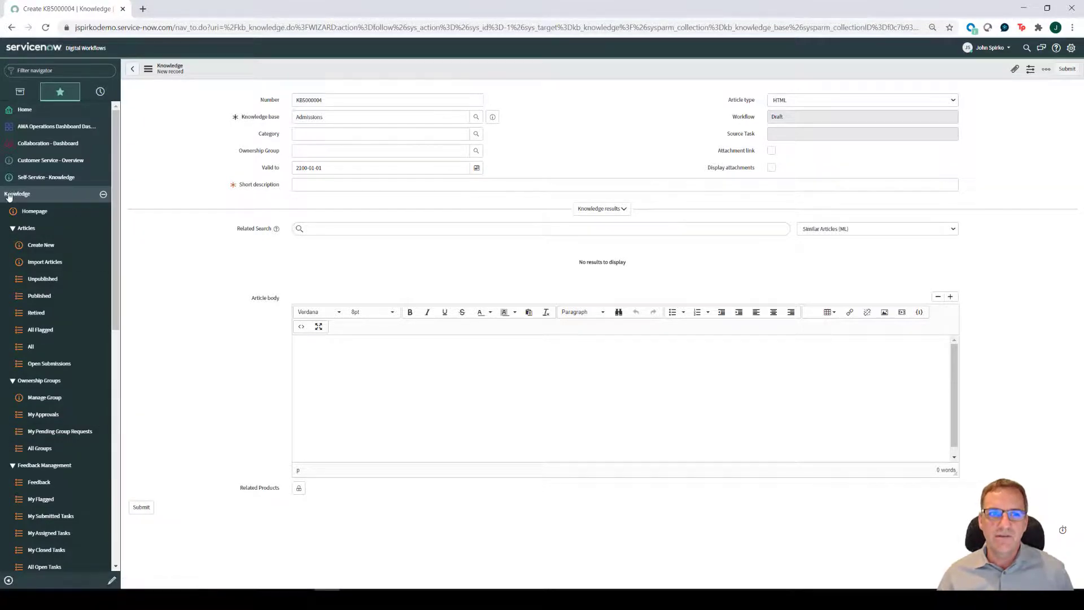
{"action": "left_click", "coordinate": [9, 197]}
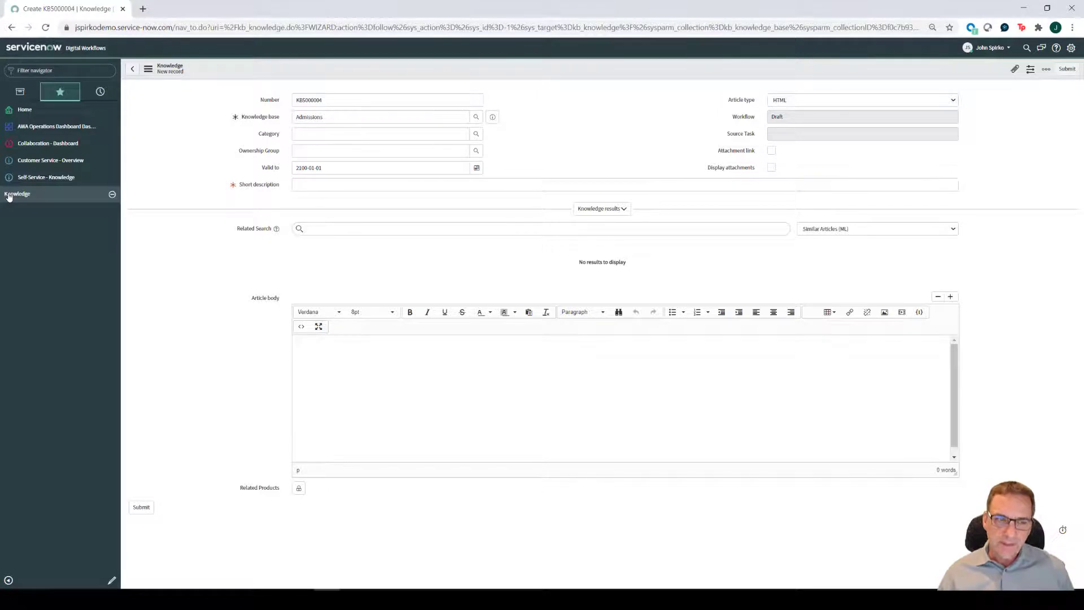
{"action": "left_click", "coordinate": [33, 129]}
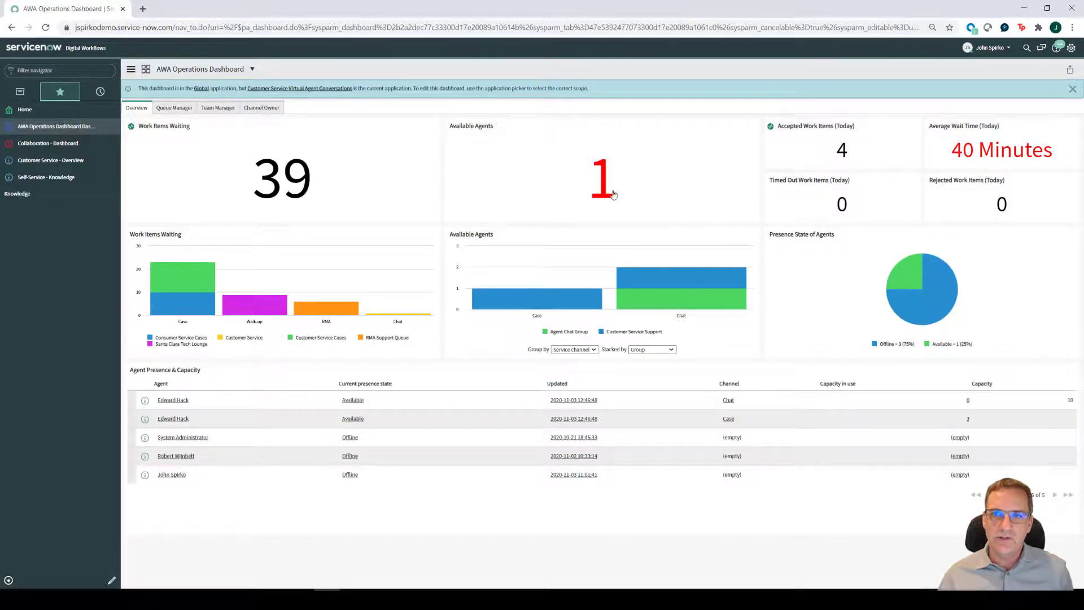
Drill into the one available agent, then open the Collaboration dashboard showing Virtual Agent Insight.
{"action": "mouse_move", "coordinate": [605, 179]}
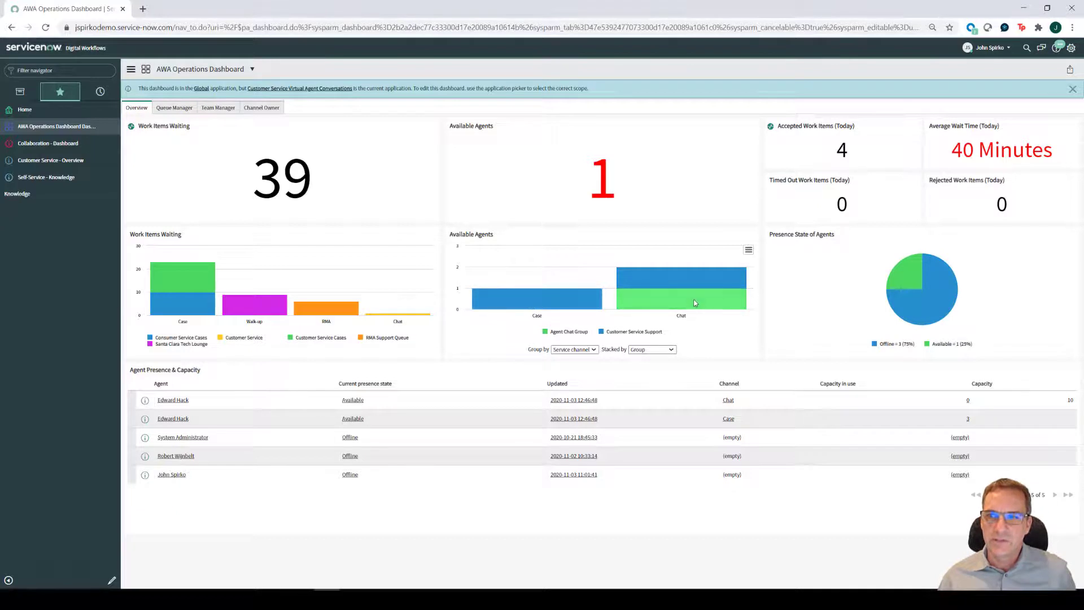
{"action": "mouse_move", "coordinate": [913, 282]}
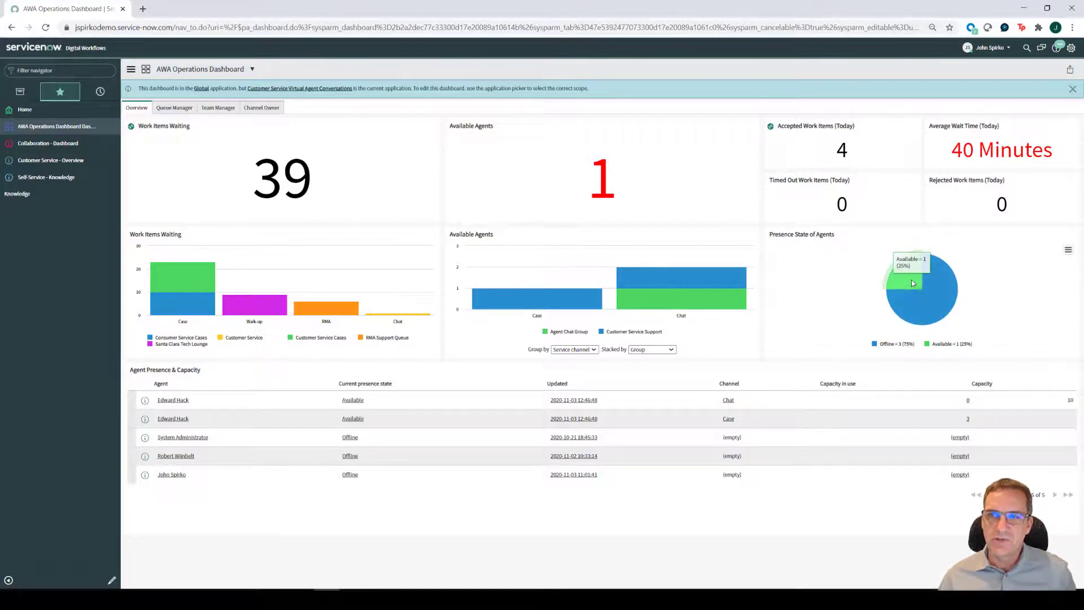
{"action": "left_click", "coordinate": [603, 182]}
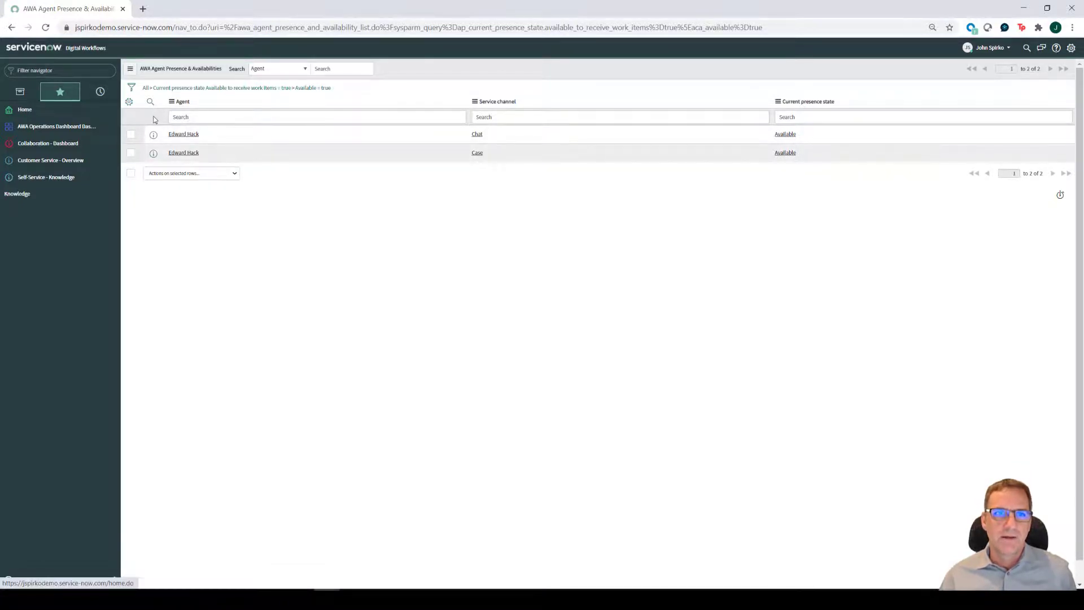
{"action": "left_click", "coordinate": [40, 144]}
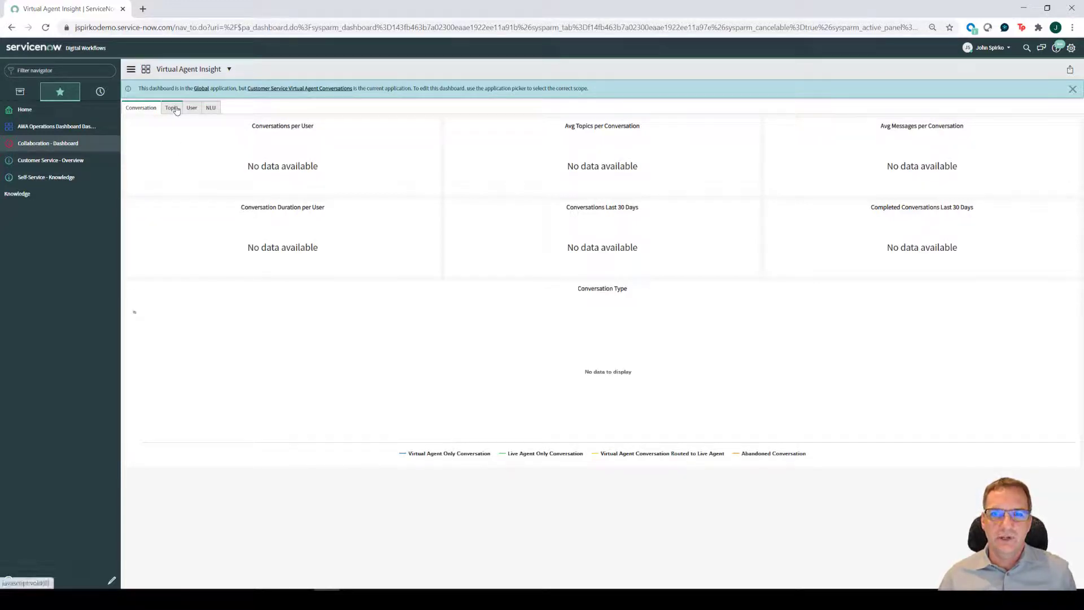
Step through the Topic, User and NLU statistics, then open the Customer Service Overview favorite.
{"action": "left_click", "coordinate": [174, 108]}
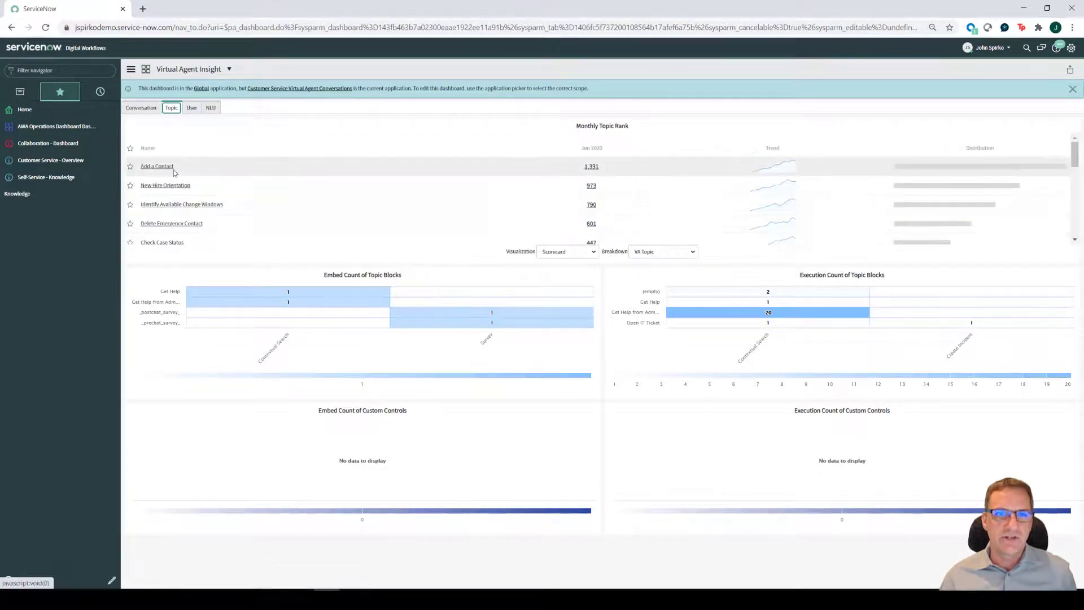
{"action": "left_click", "coordinate": [191, 108]}
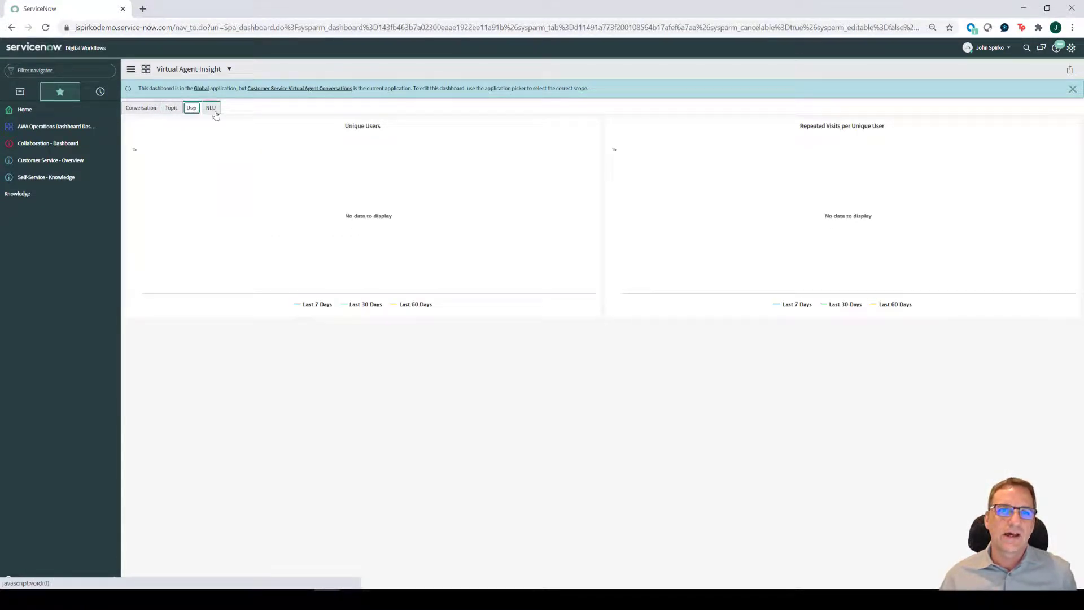
{"action": "left_click", "coordinate": [212, 108]}
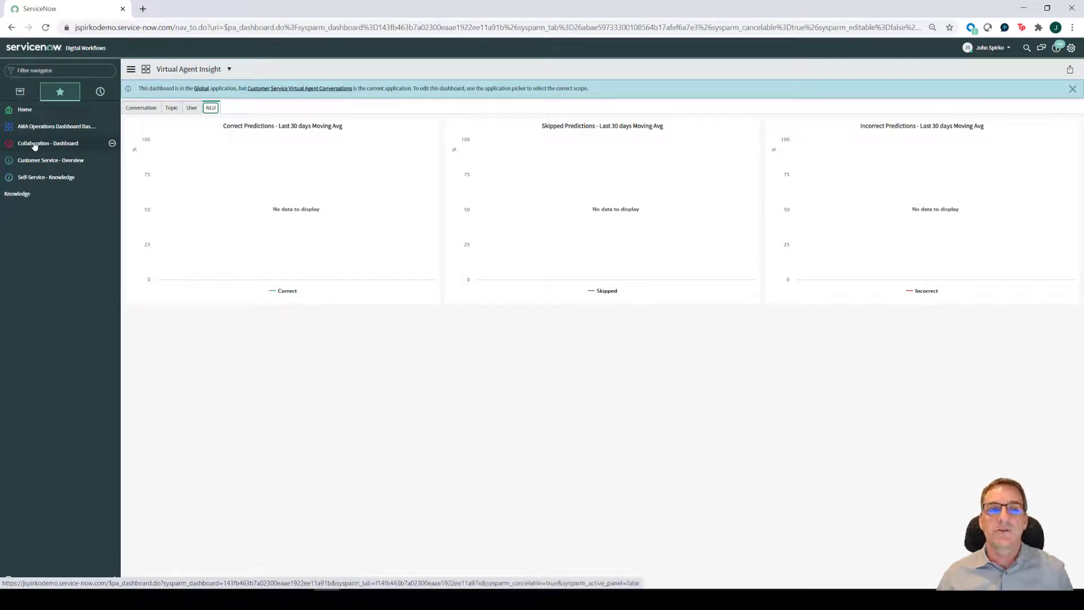
{"action": "left_click", "coordinate": [35, 163]}
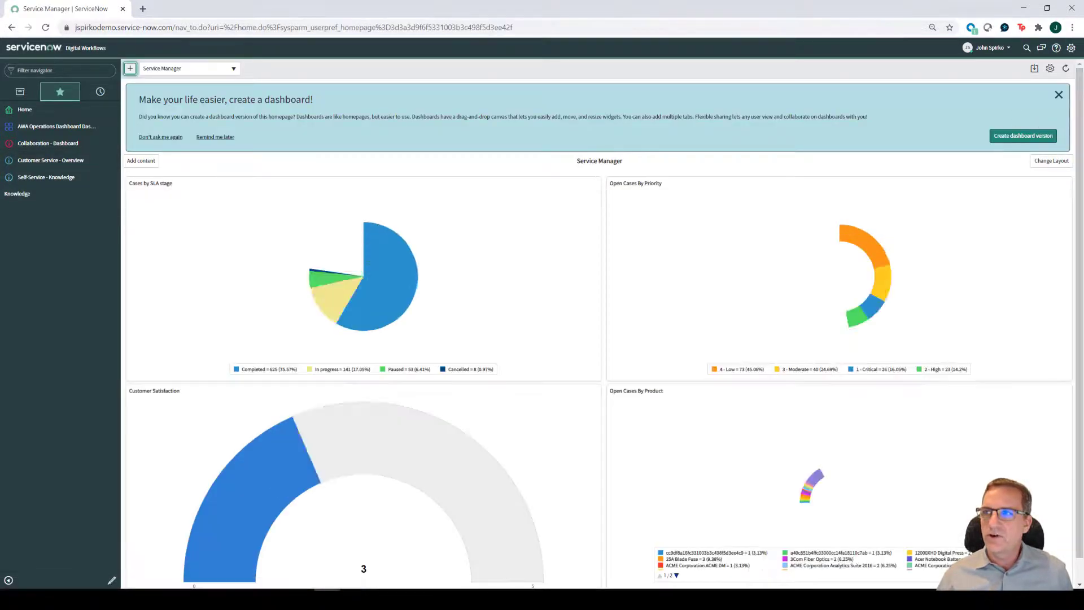
Close the create-a-dashboard tip and drill into the Paused pie slice to list 53 case SLAs.
{"action": "left_click", "coordinate": [1059, 95]}
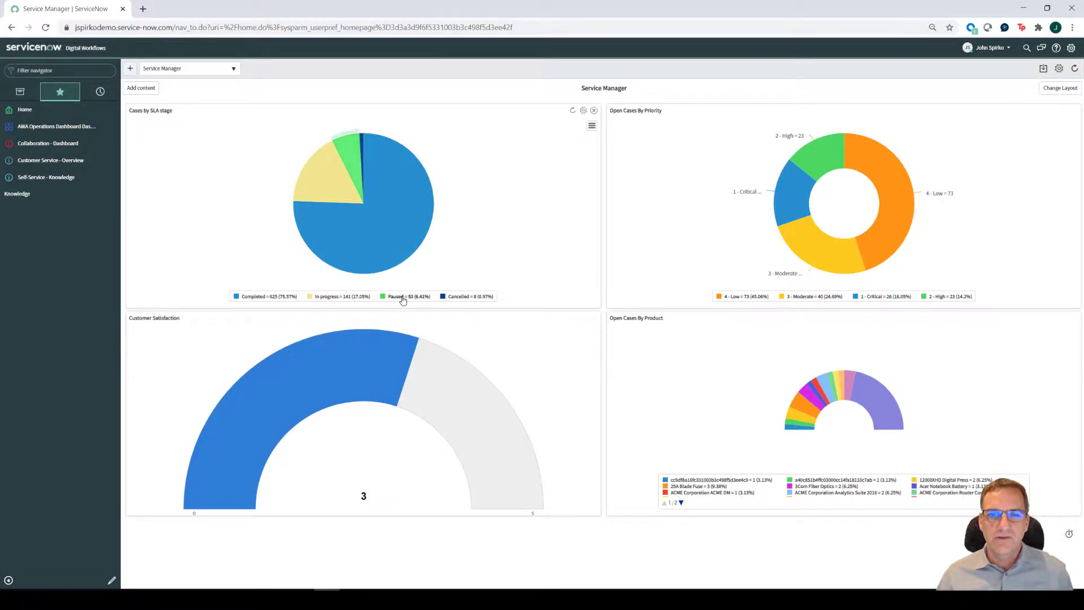
{"action": "left_click", "coordinate": [356, 158]}
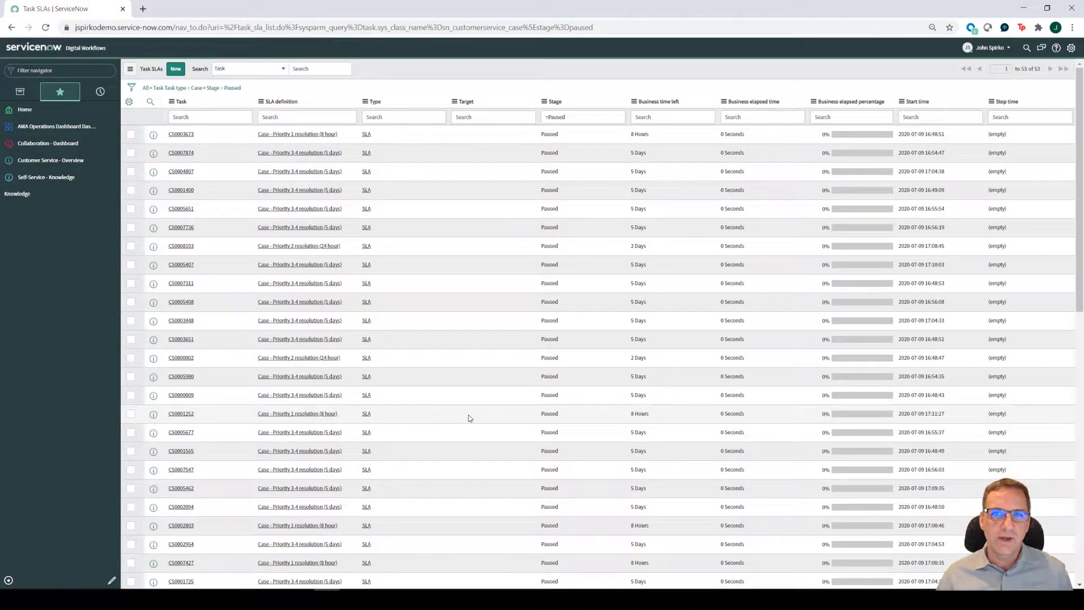
Add Pause time to the list's selected columns, positioned directly below Stage, and apply.
{"action": "left_click", "coordinate": [129, 102]}
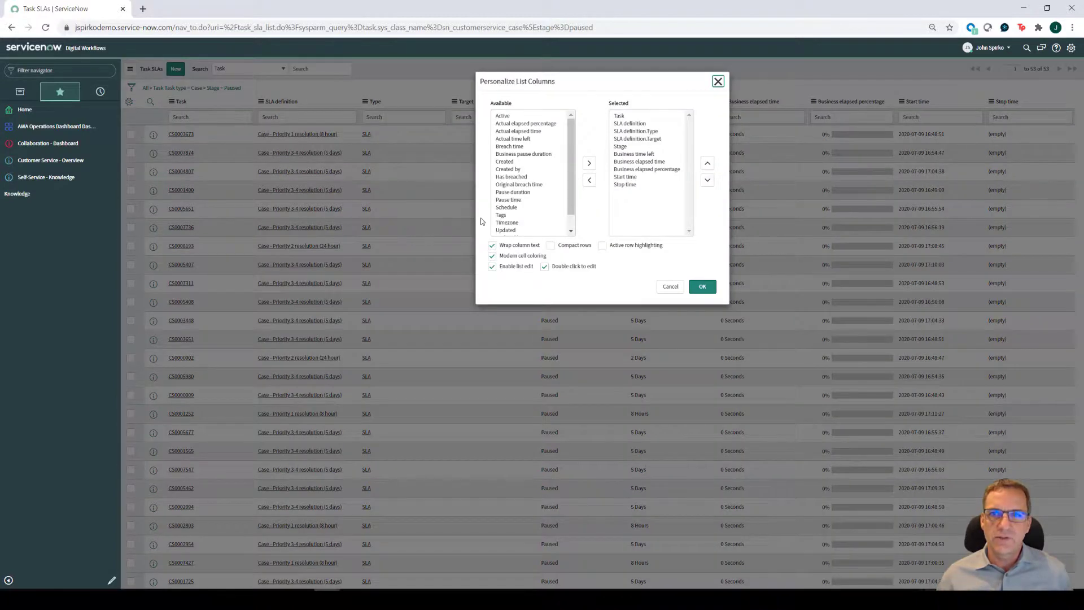
{"action": "left_click", "coordinate": [510, 200]}
{"action": "left_click", "coordinate": [589, 163]}
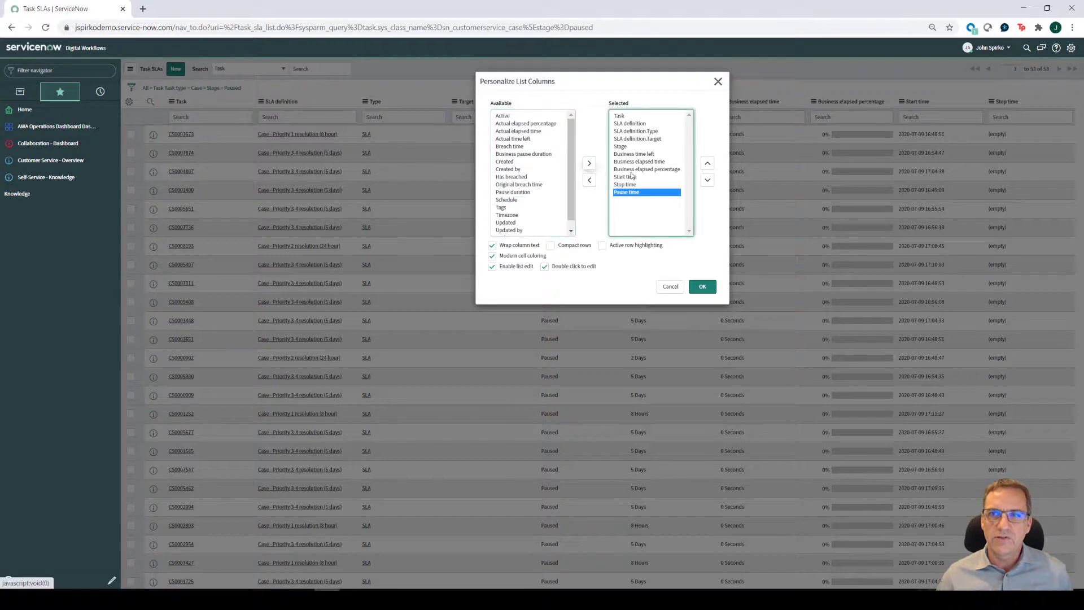
{"action": "left_click", "coordinate": [707, 164]}
{"action": "left_click", "coordinate": [708, 164]}
{"action": "left_click", "coordinate": [707, 163]}
{"action": "left_click", "coordinate": [707, 164]}
{"action": "left_click", "coordinate": [708, 164]}
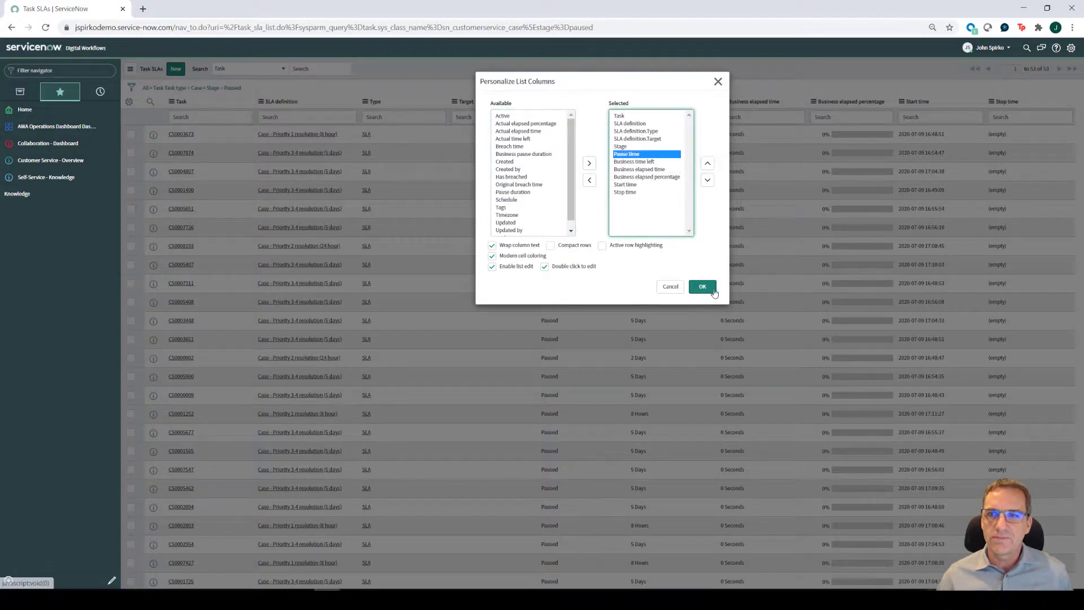
{"action": "key", "text": "Return"}
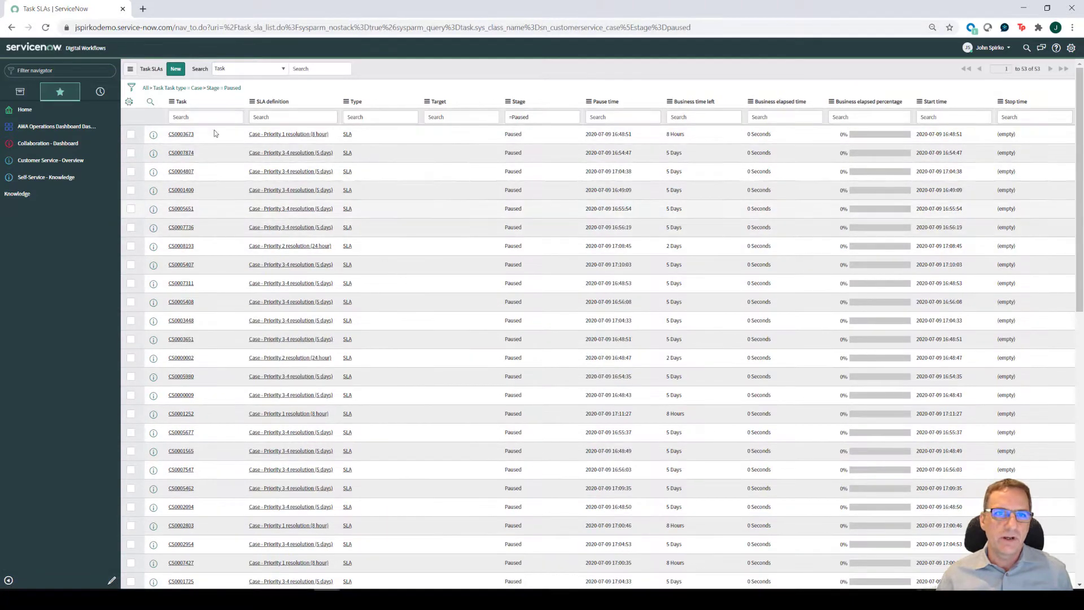
Create a list favorite named 'Paused Cases', then reopen the 53-record SLA list from it under Knowledge.
{"action": "left_click", "coordinate": [128, 69]}
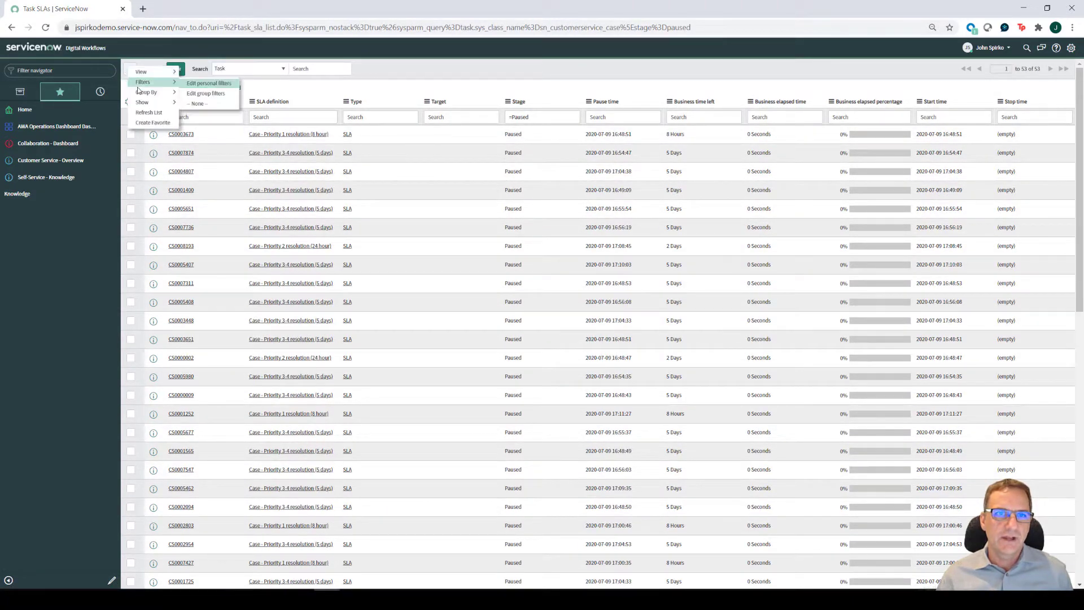
{"action": "left_click", "coordinate": [146, 122]}
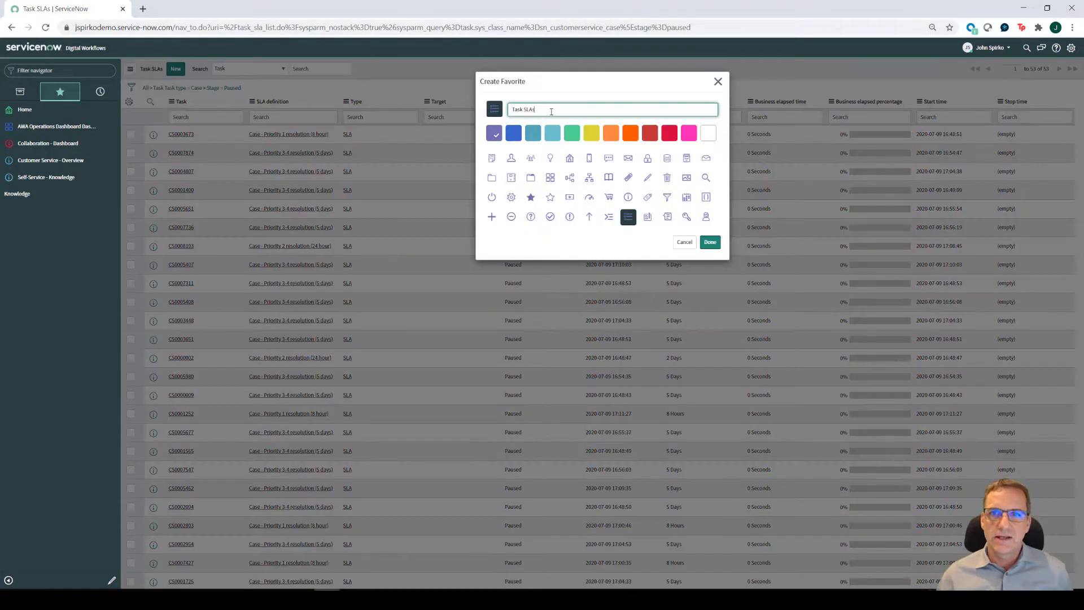
{"action": "left_click_drag", "start_coordinate": [533, 109], "coordinate": [499, 113]}
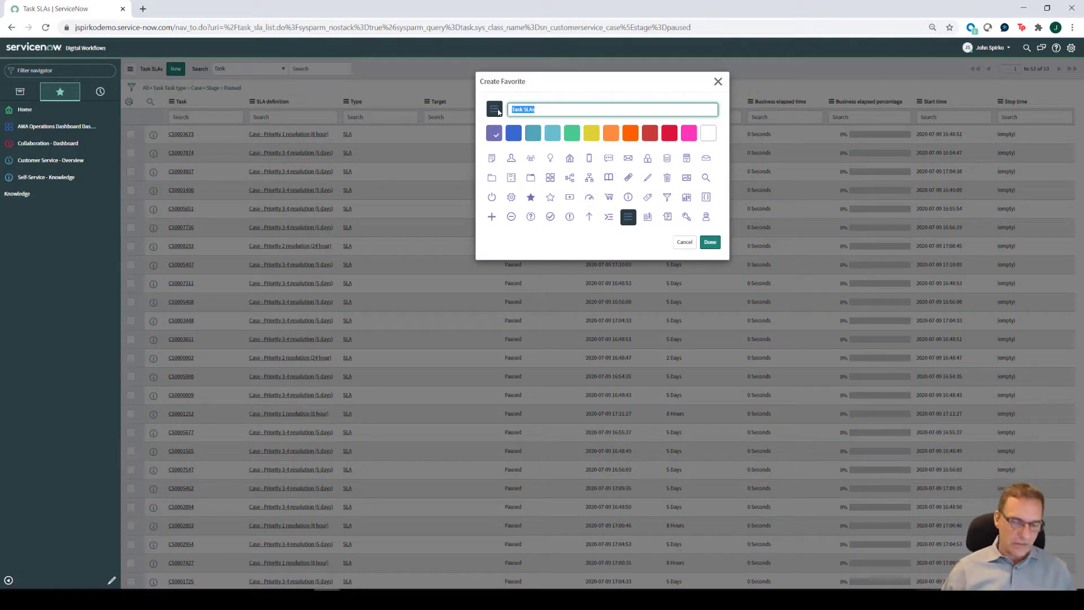
{"action": "type", "text": "Paused Cases"}
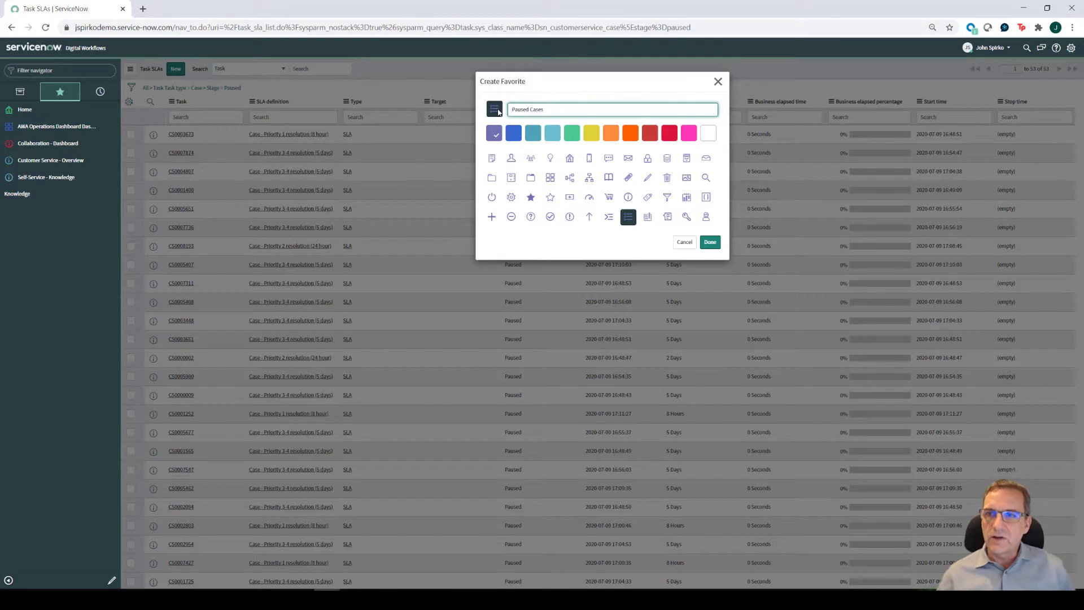
{"action": "left_click", "coordinate": [709, 243]}
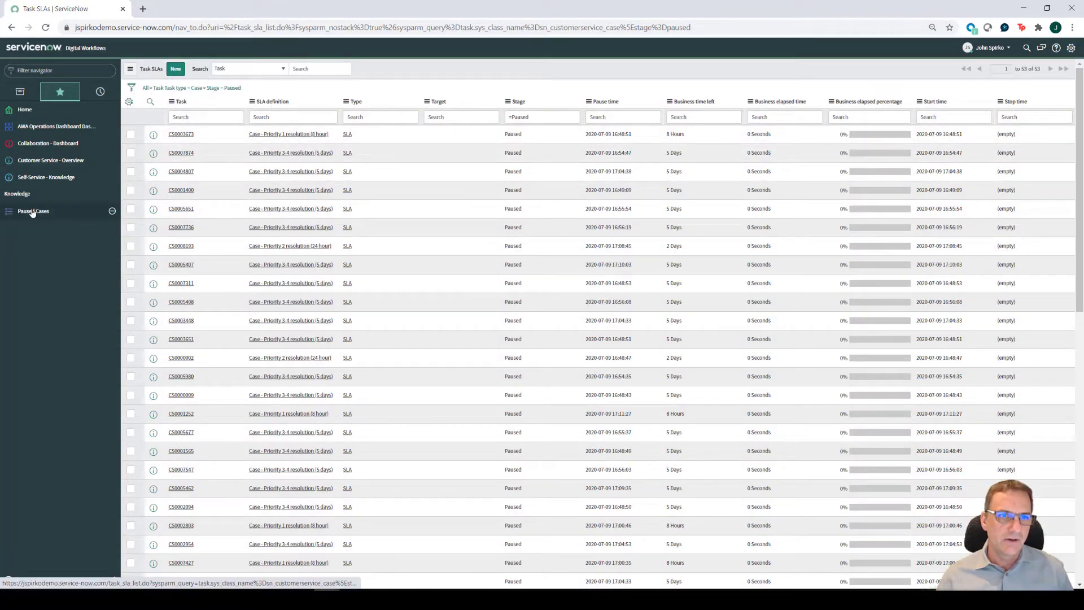
{"action": "left_click", "coordinate": [41, 178]}
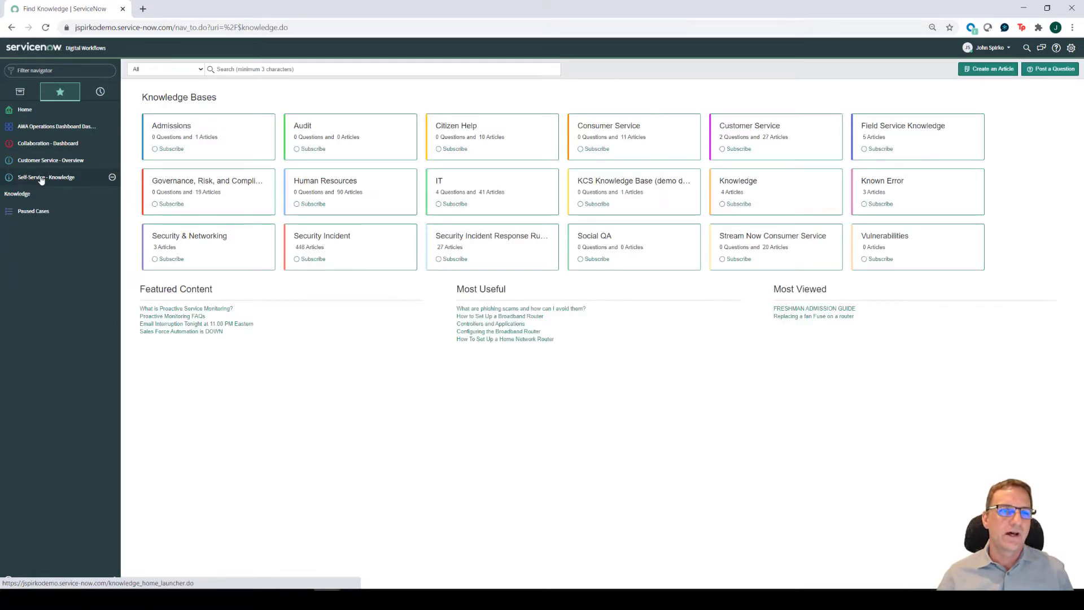
{"action": "left_click", "coordinate": [32, 212]}
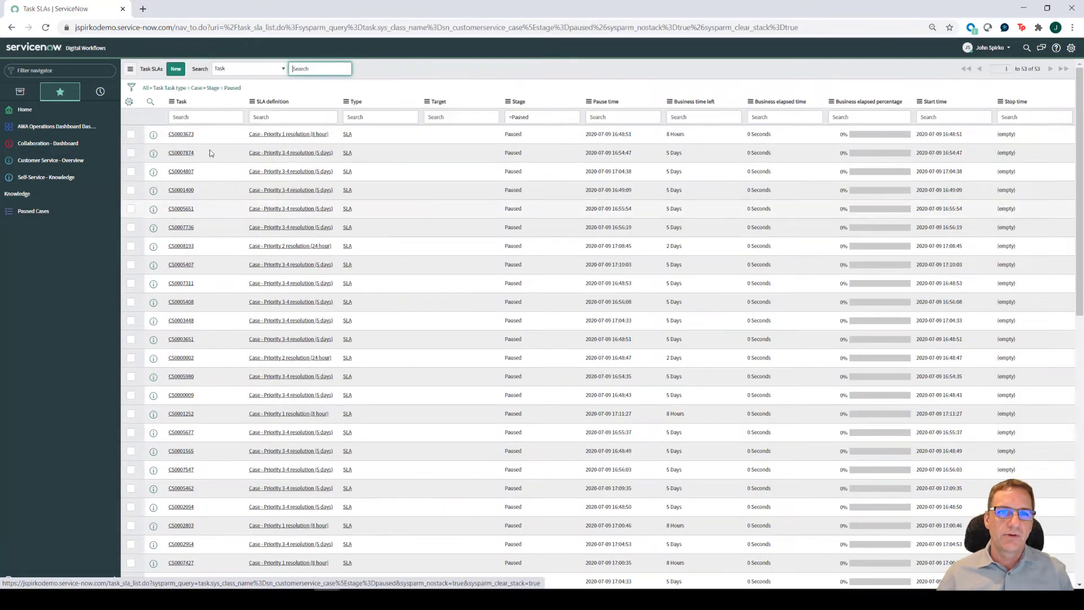